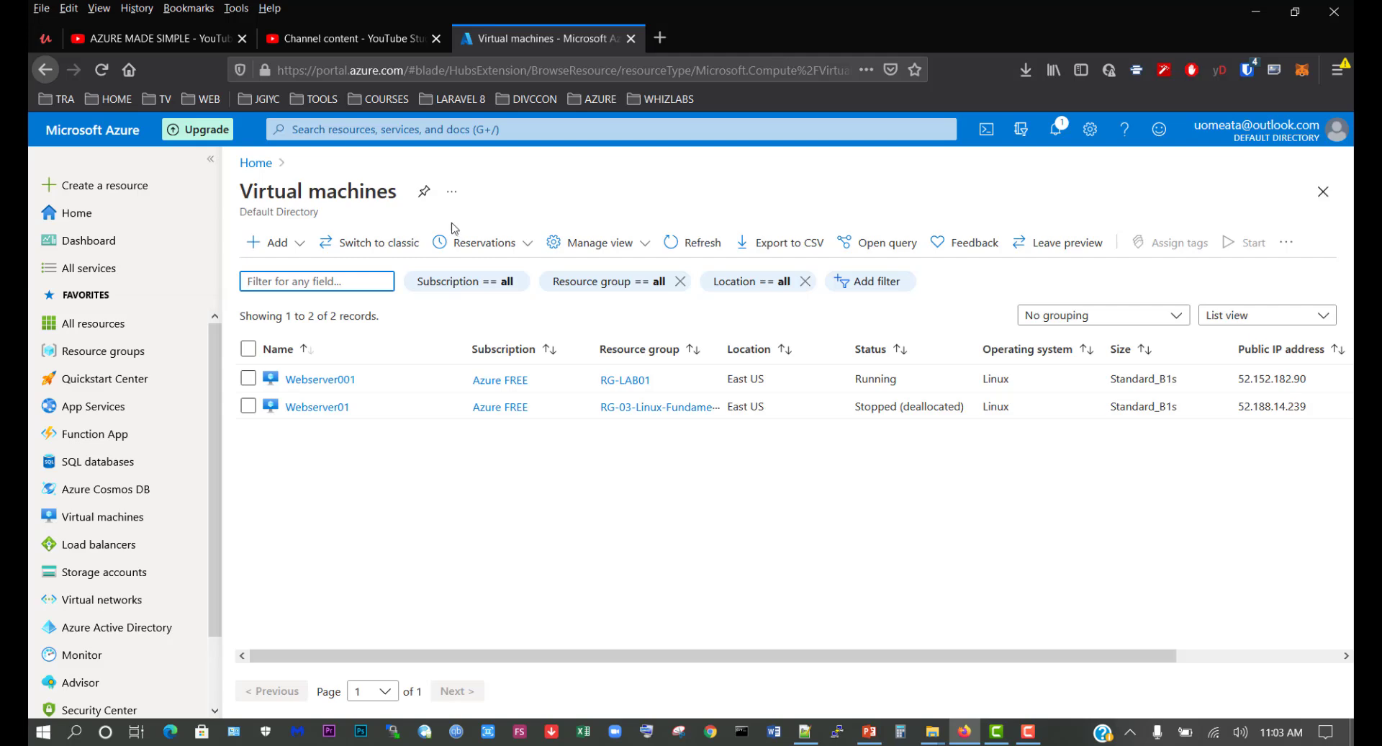
Step: Open Webserver001's public IP address configuration and examine its name and assignment method
left_click(322, 380)
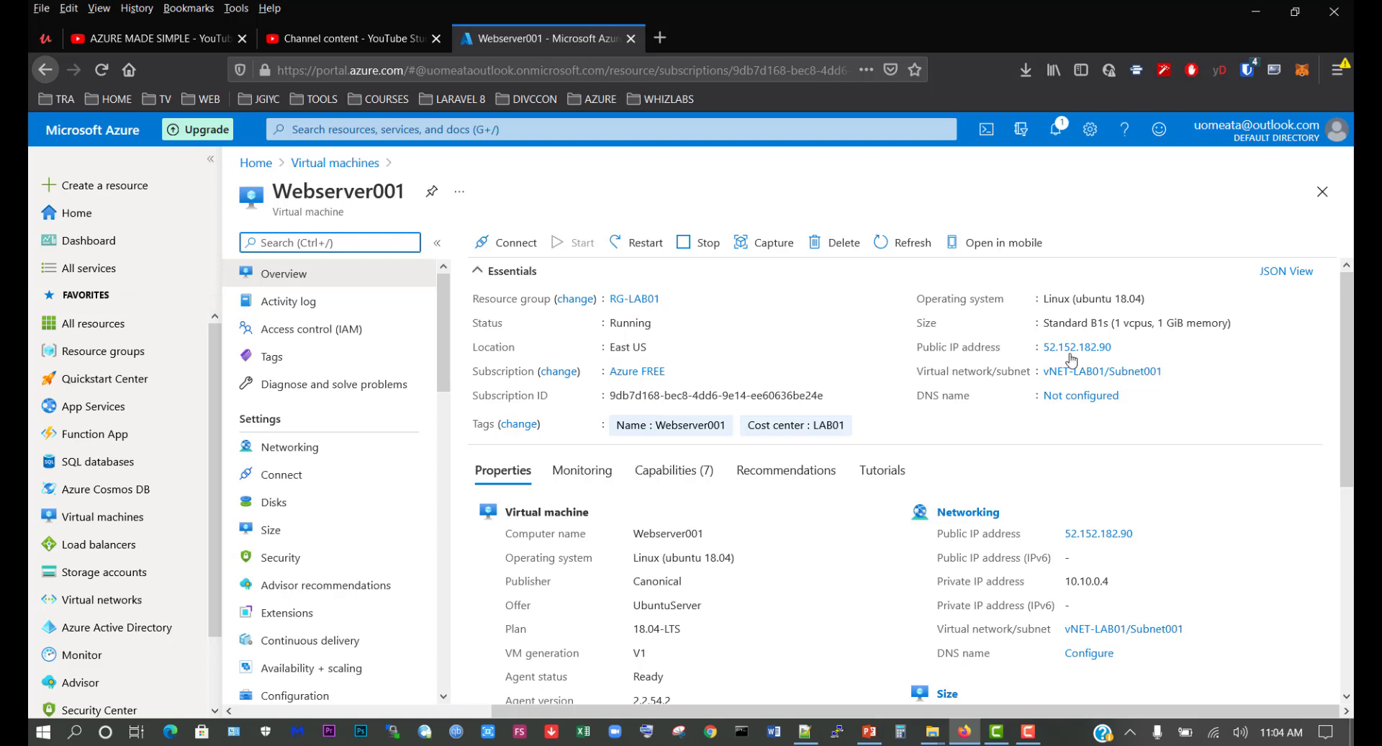
mouse_move(1080, 358)
left_click(1103, 534)
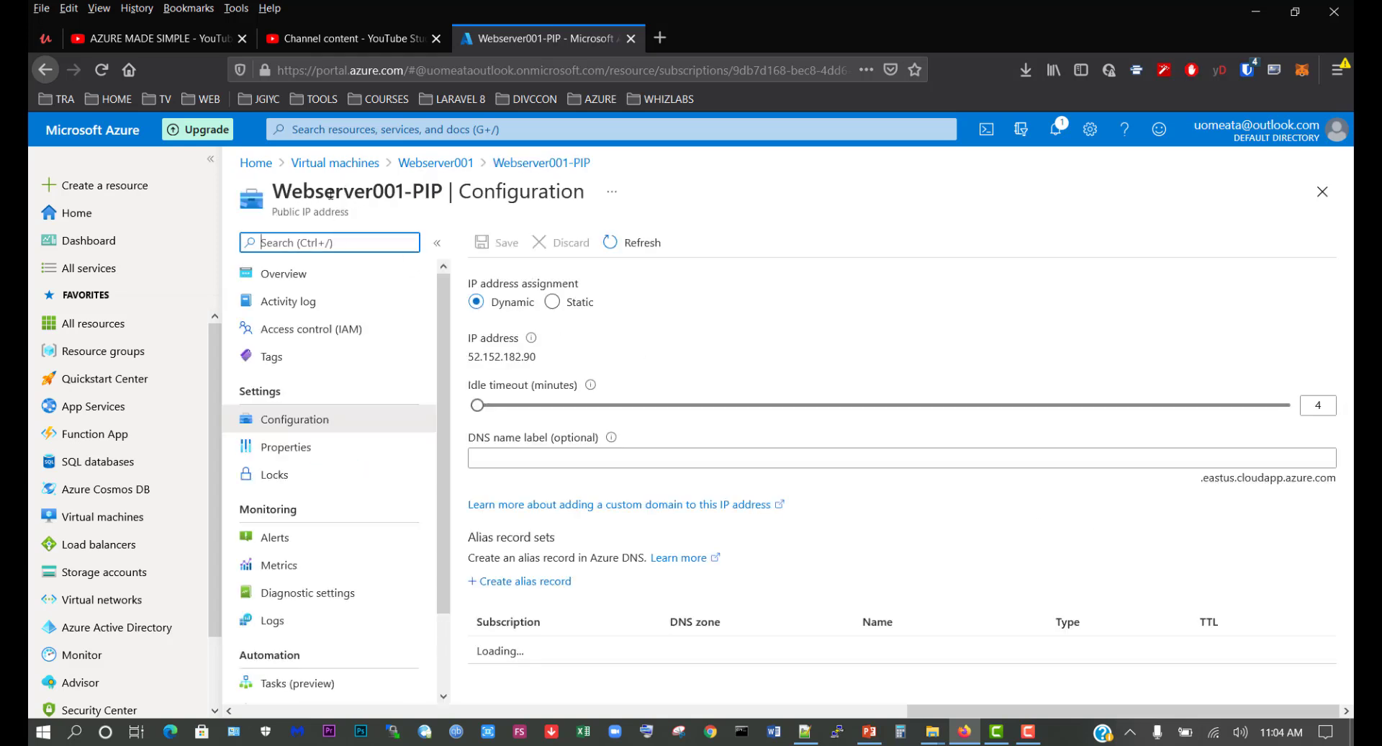
left_click_drag(274, 197, 442, 186)
left_click(422, 212)
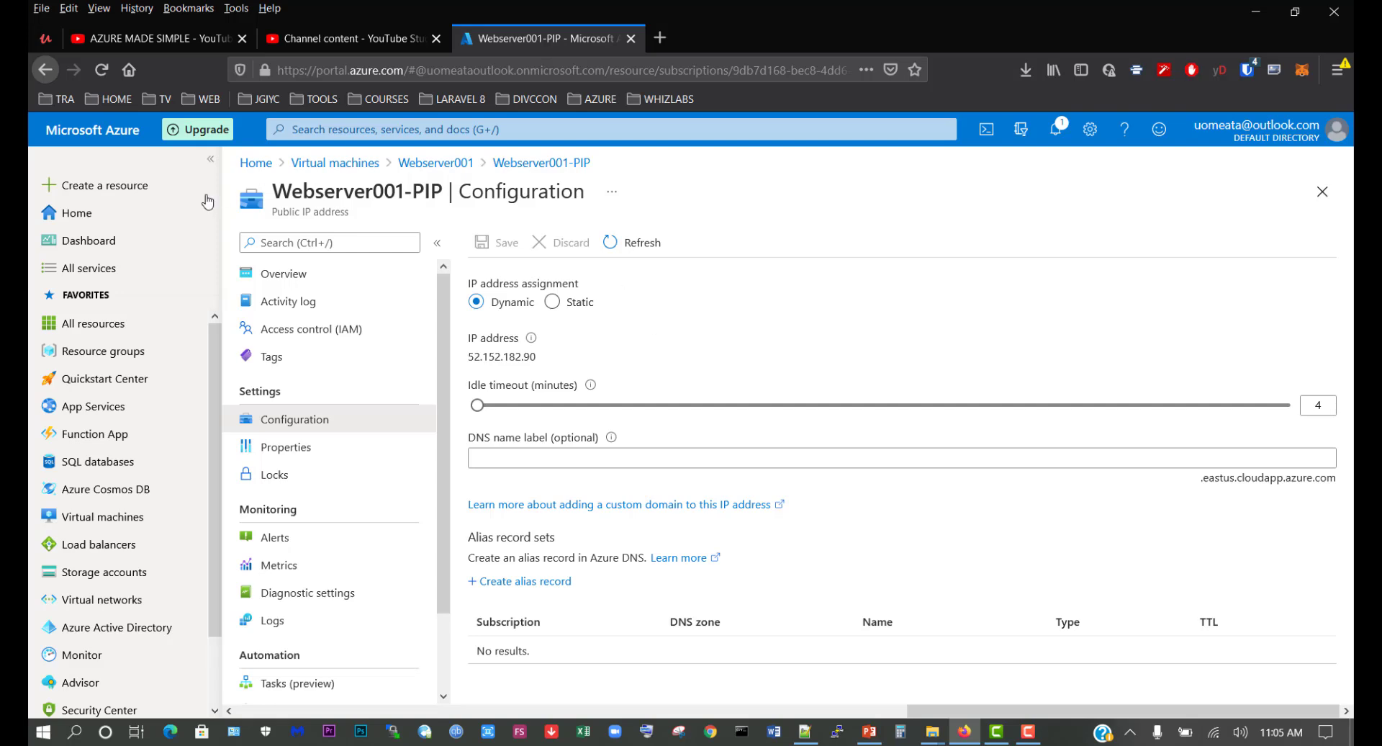
Step: Return to the Webserver001 overview and check its private IP address
left_click(435, 162)
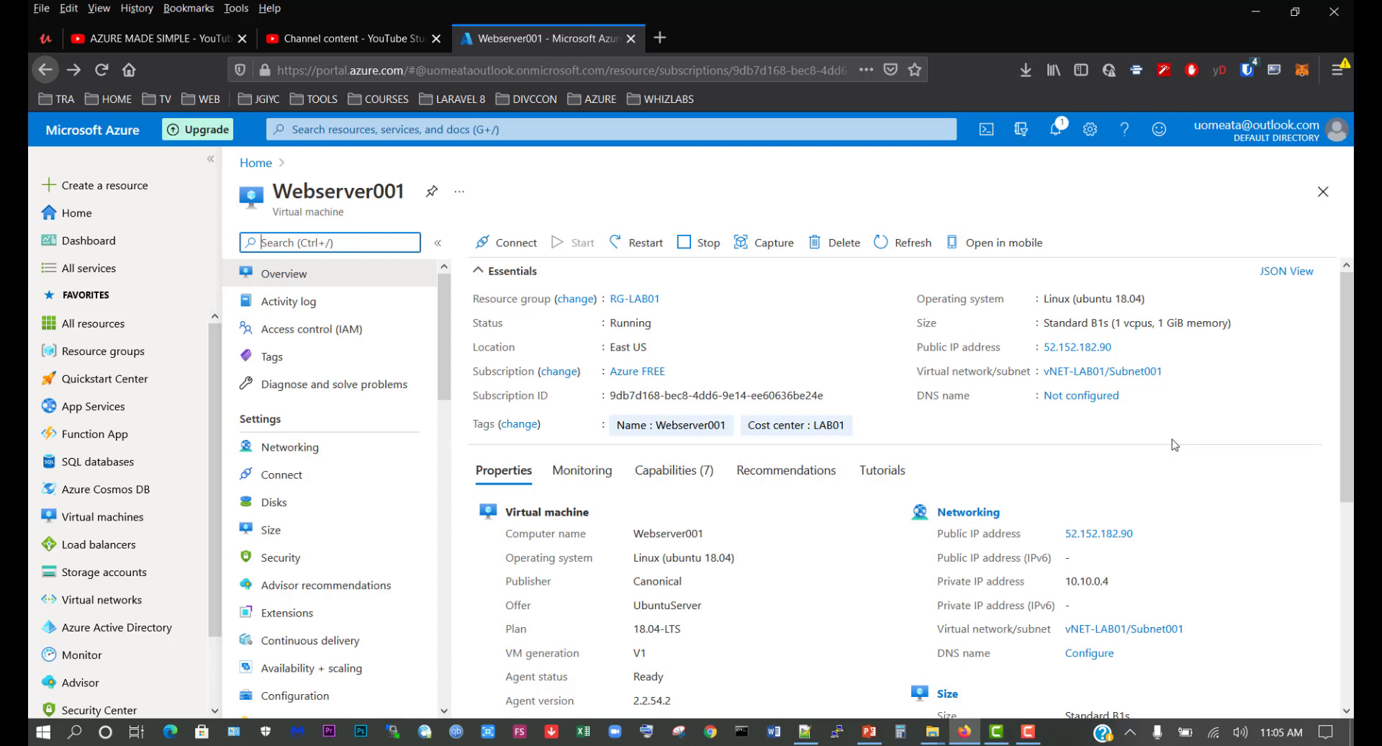
left_click(1068, 582)
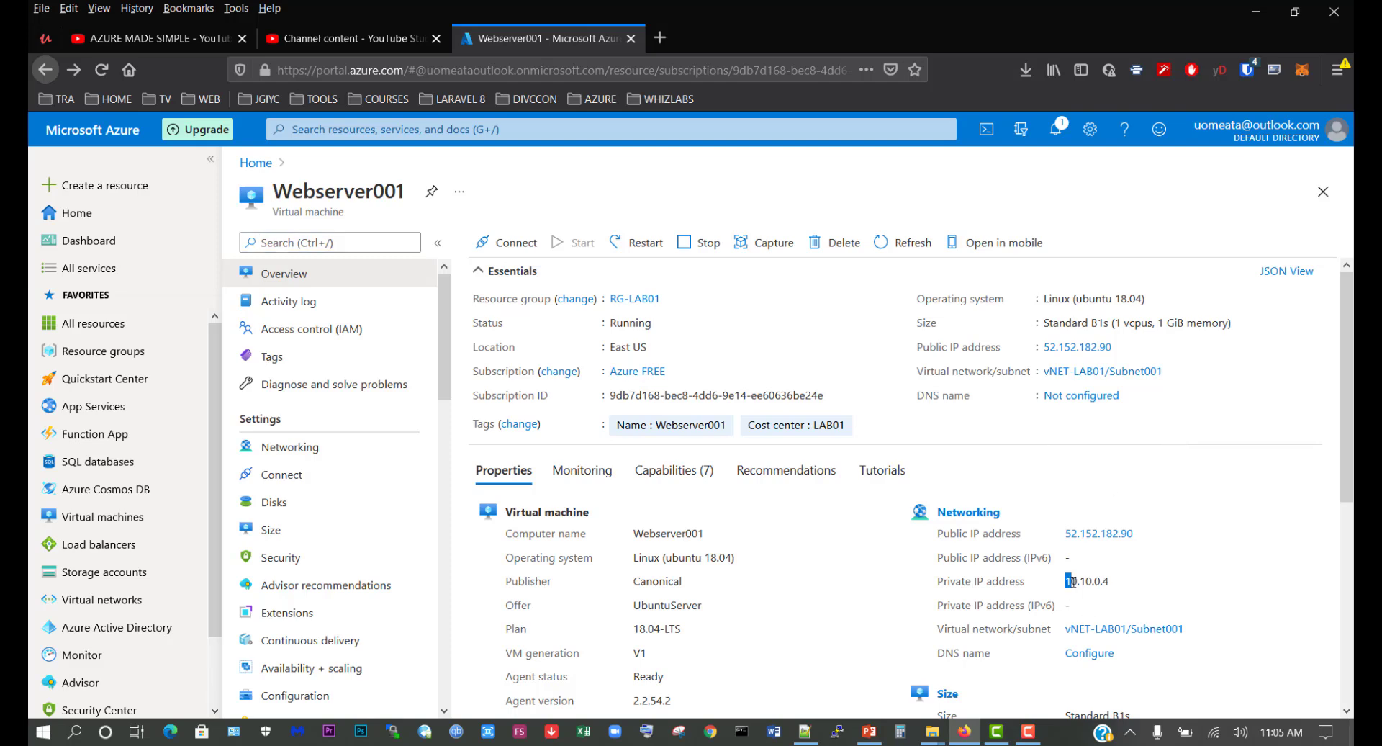
left_click_drag(1071, 581, 1113, 586)
left_click(1132, 561)
Step: Stop Webserver001 without reserving its public IP address and start it again, refreshing the overview after each change
left_click(692, 248)
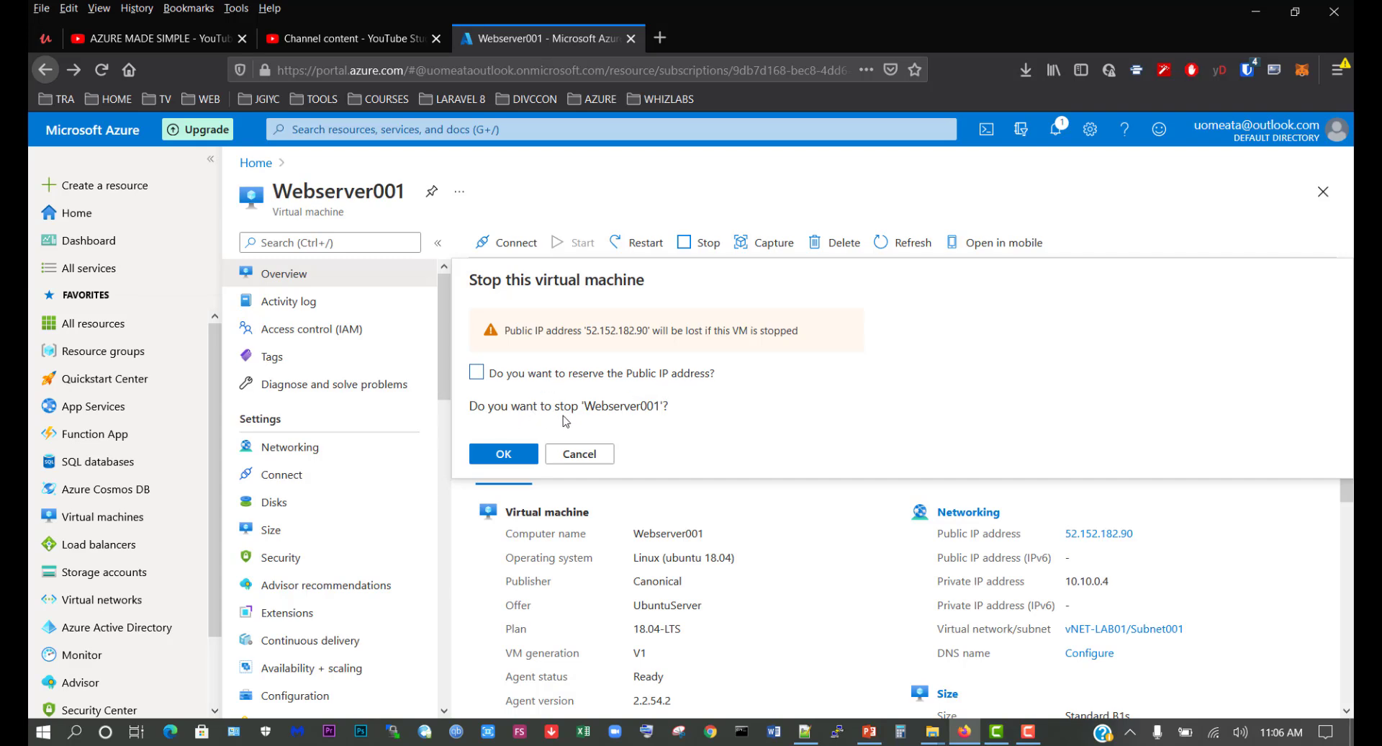
left_click(504, 453)
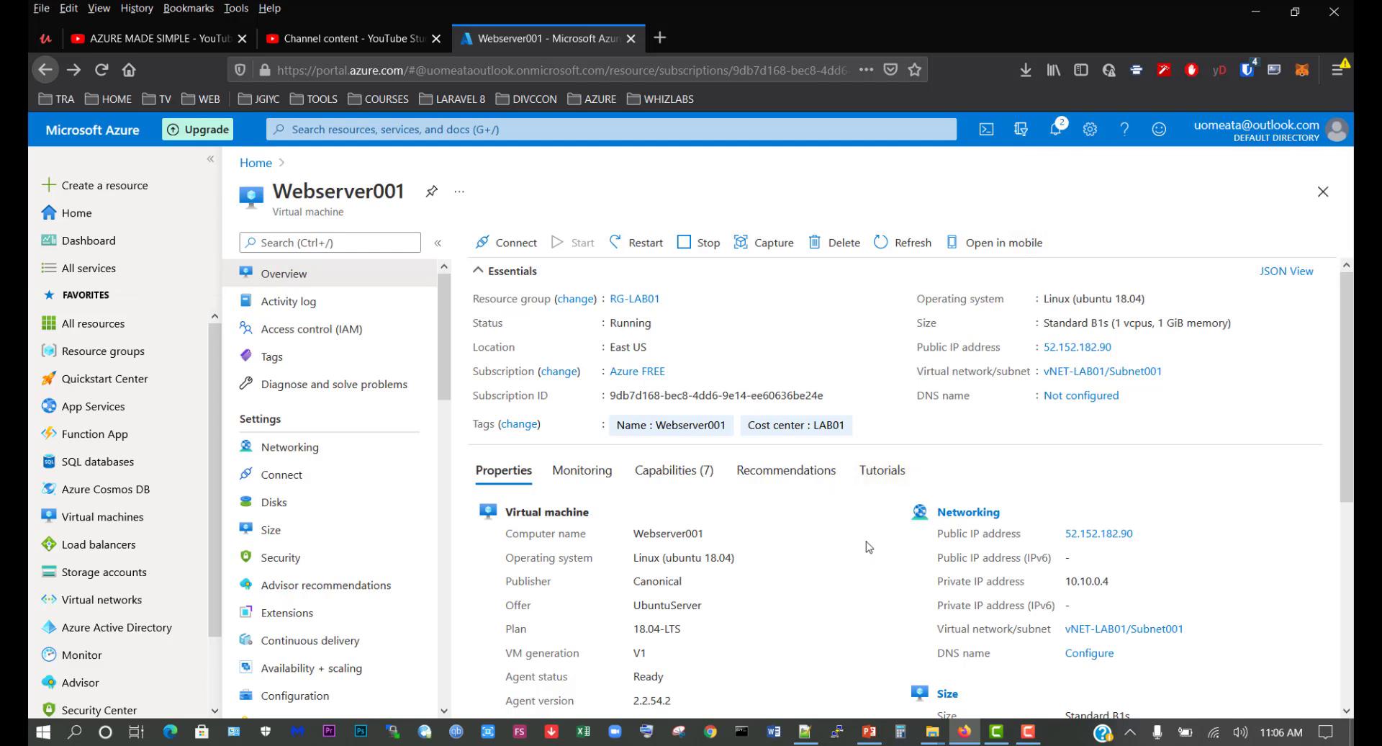
left_click(899, 249)
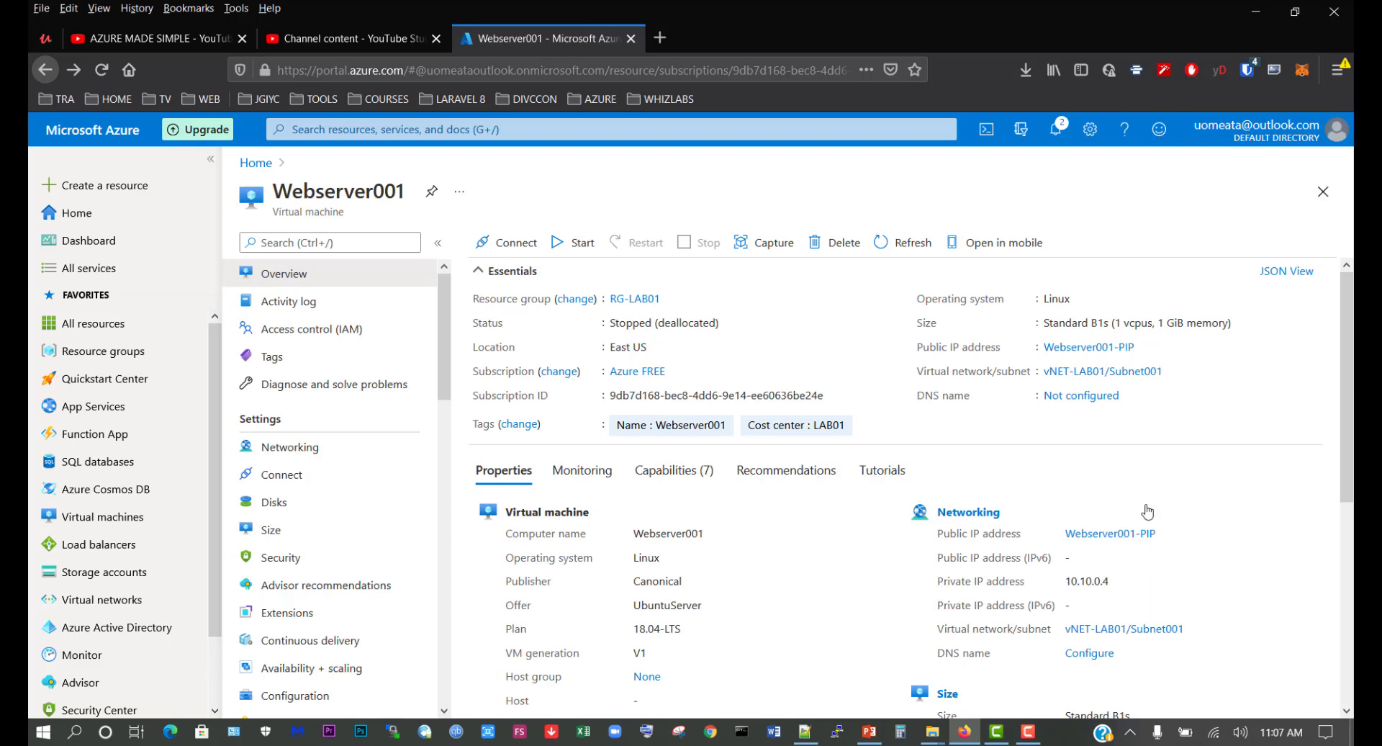
left_click(574, 244)
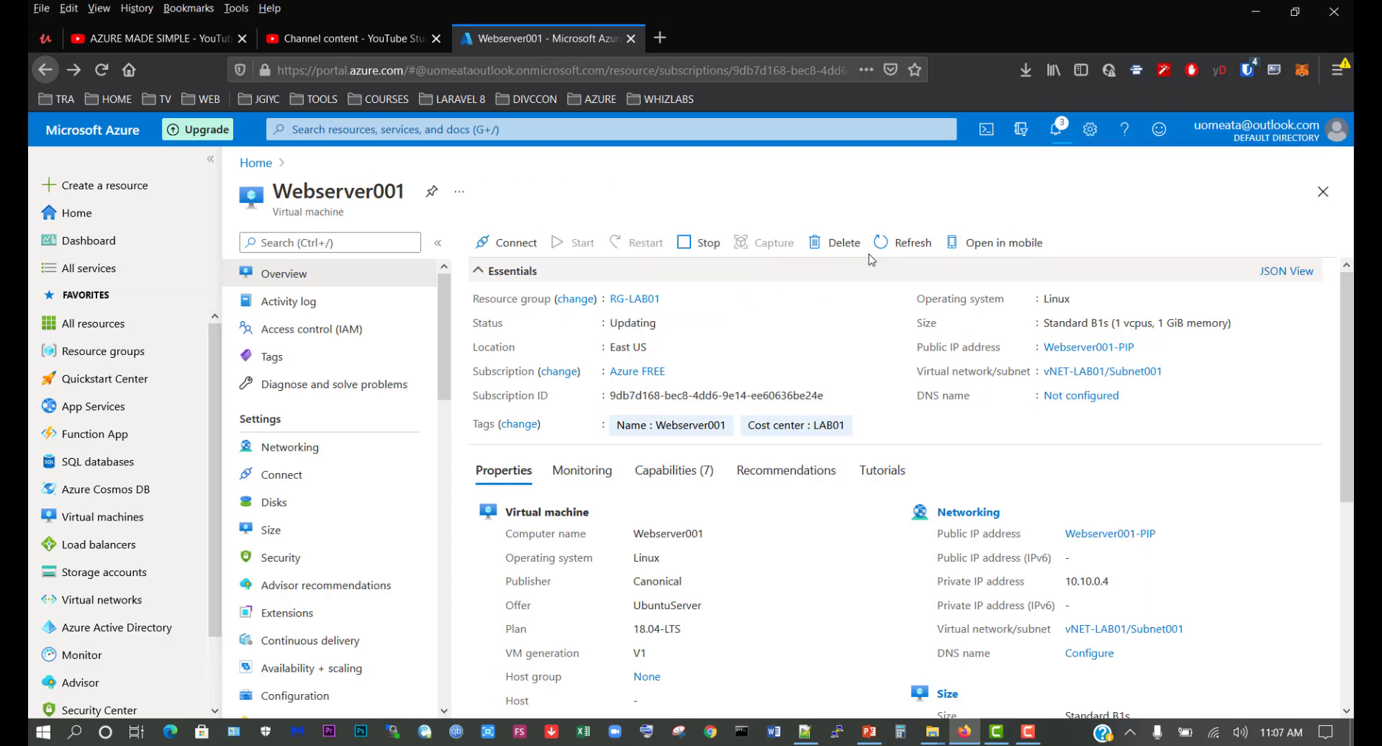
left_click(913, 244)
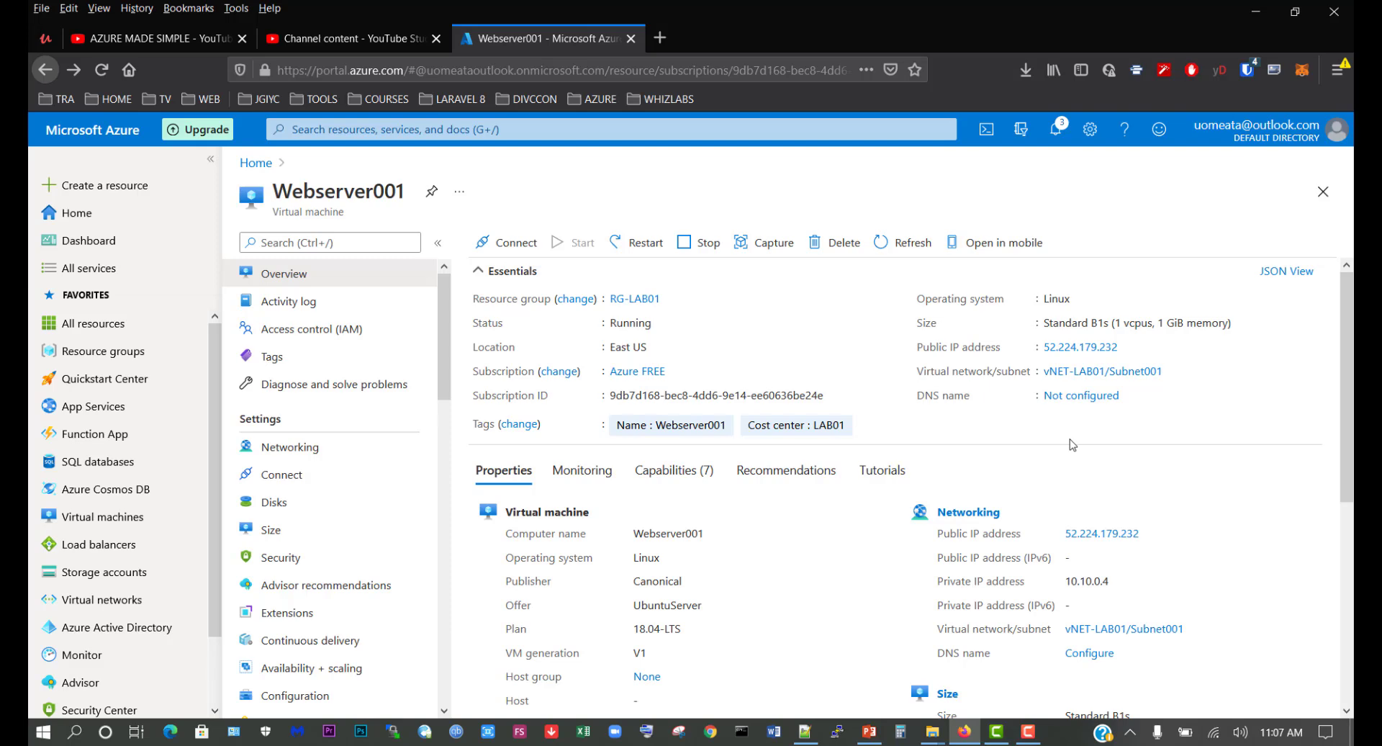
Step: In ipconfig1 of Webserver001's network interface, set the private IP assignment to Static with address 10.10.0.6
left_click(291, 448)
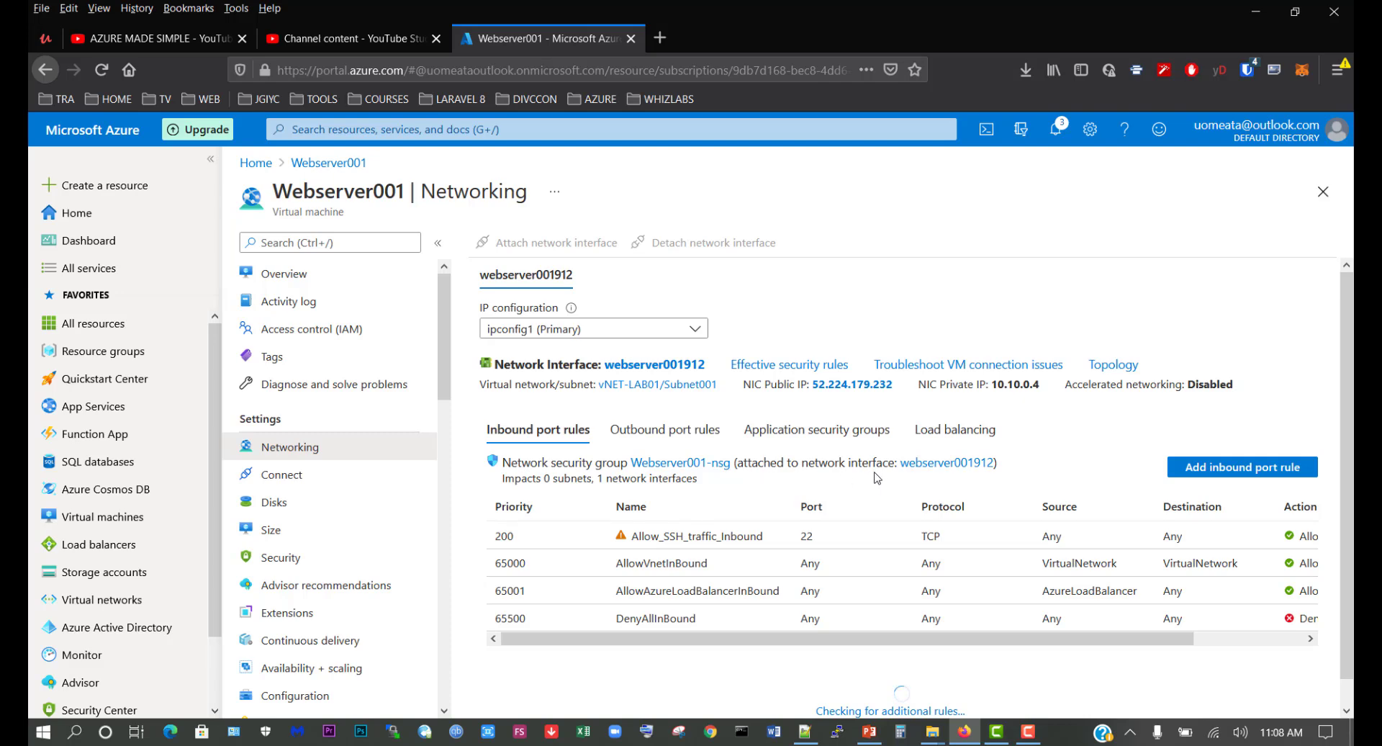
left_click(955, 470)
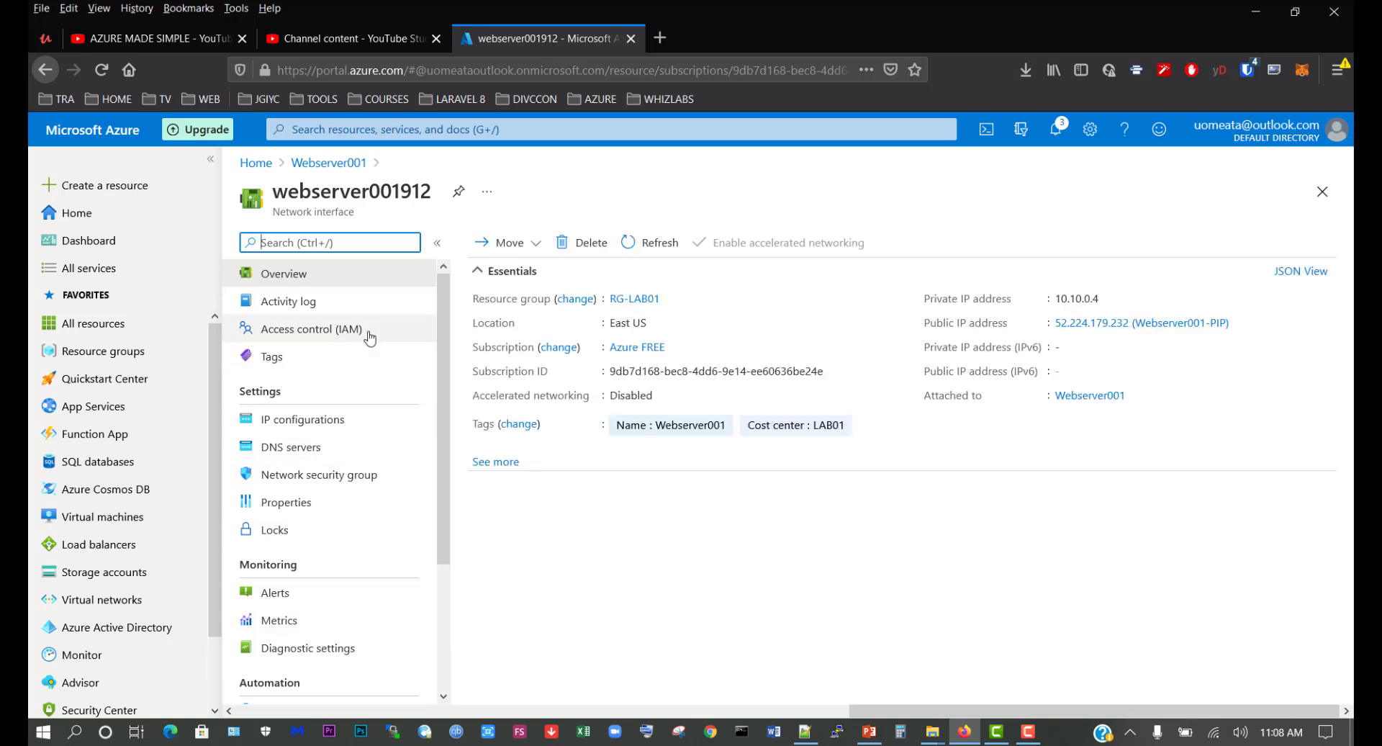
left_click(312, 424)
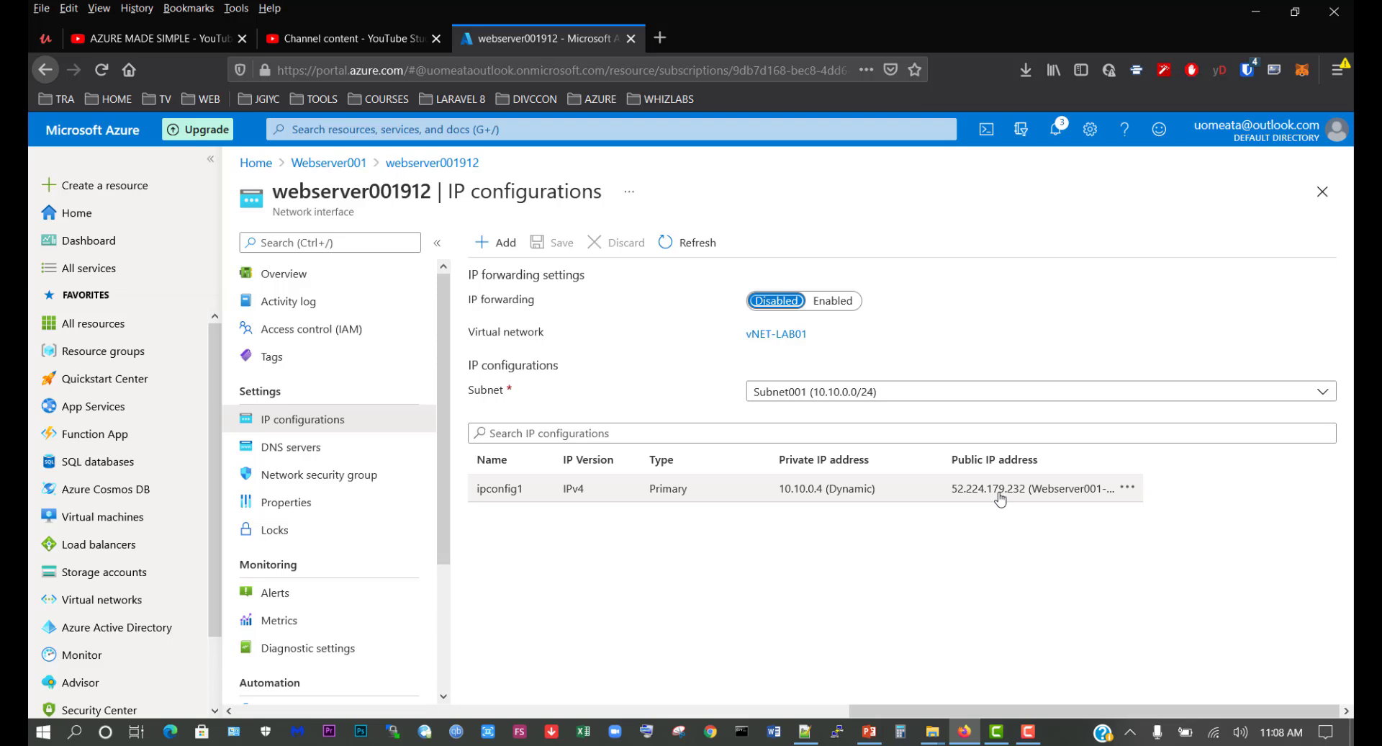
left_click(500, 494)
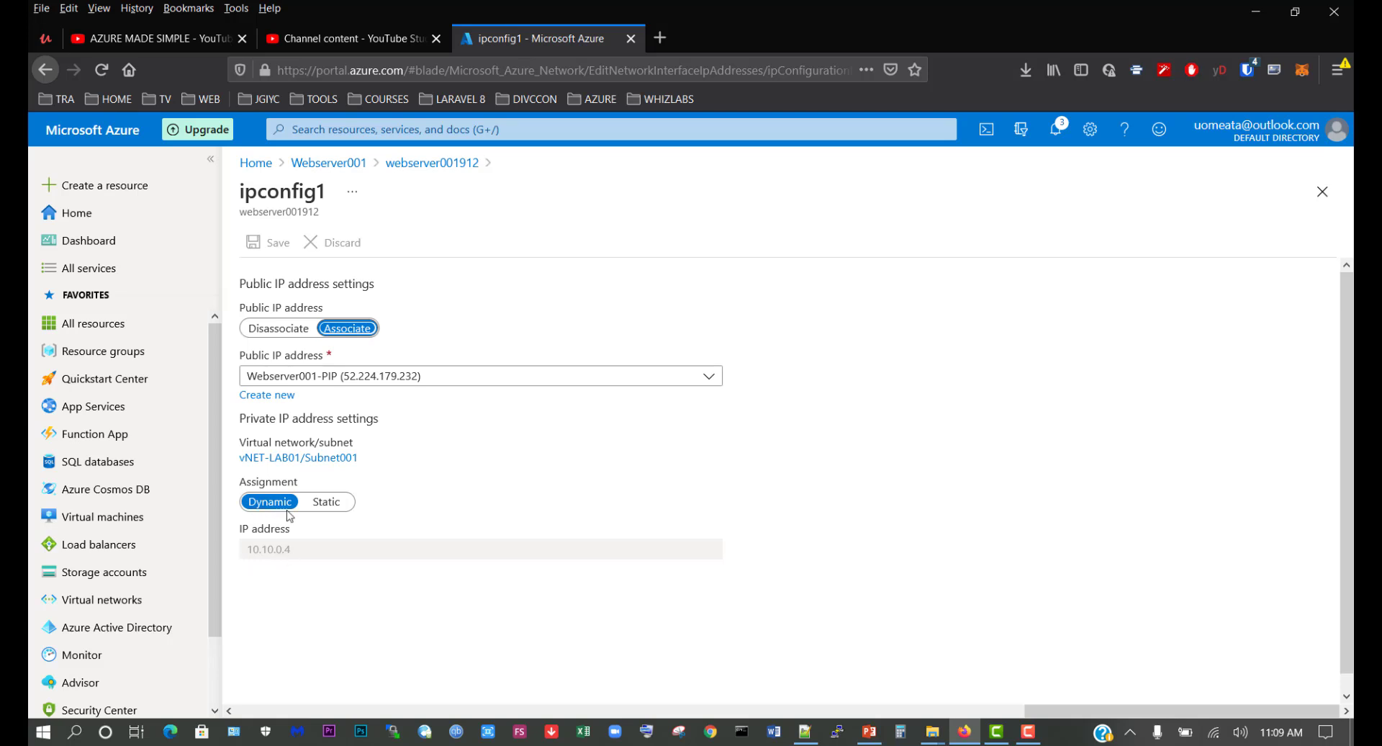
left_click(338, 504)
left_click(321, 545)
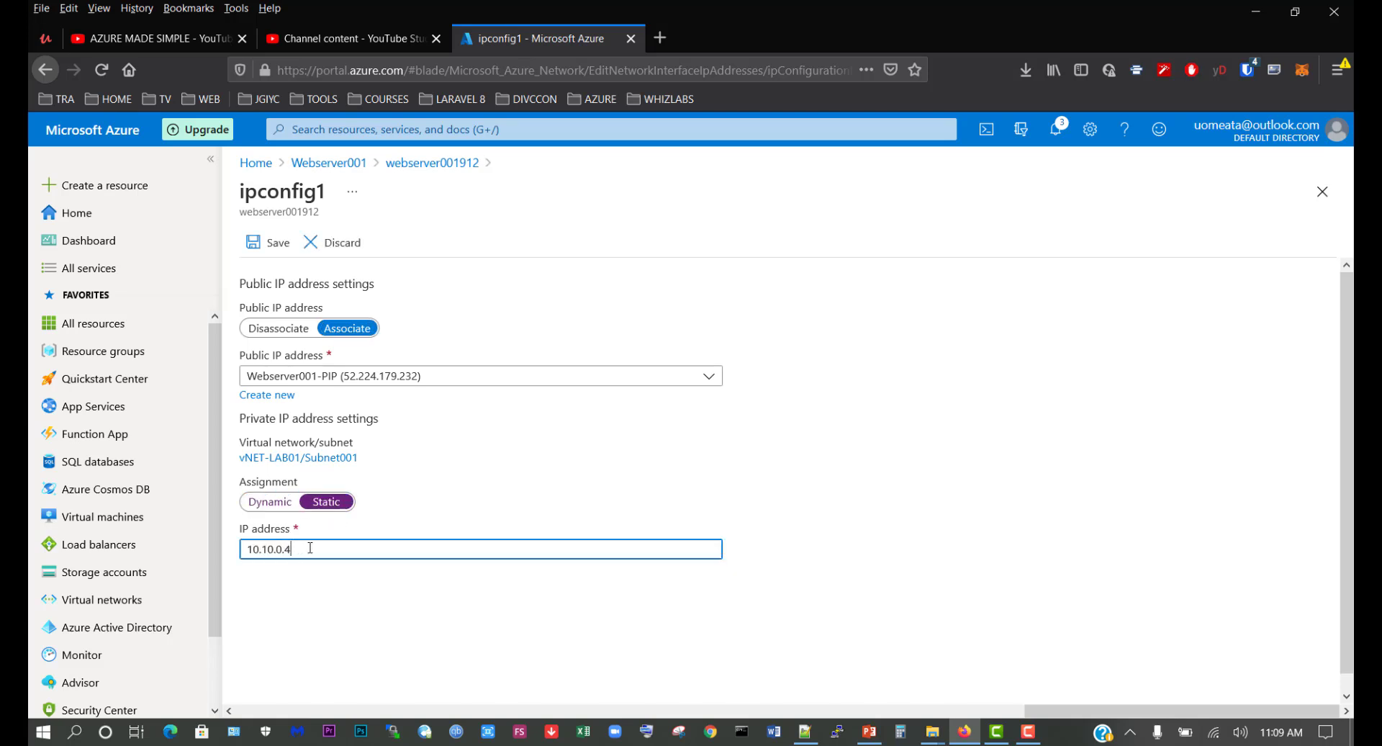
key("BackSpace")
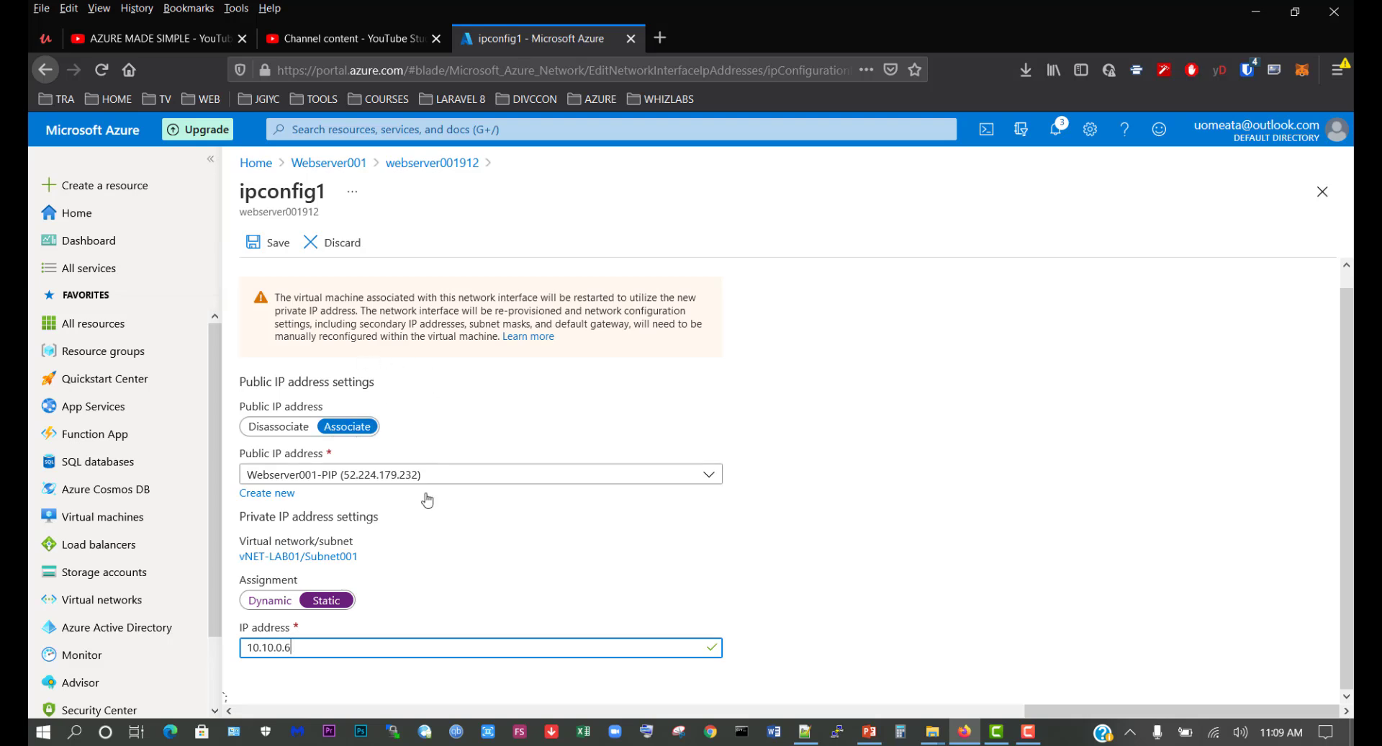
Step: Create a new public IP address named Webserver001-staticPIP with the Basic SKU and Static assignment
left_click(371, 430)
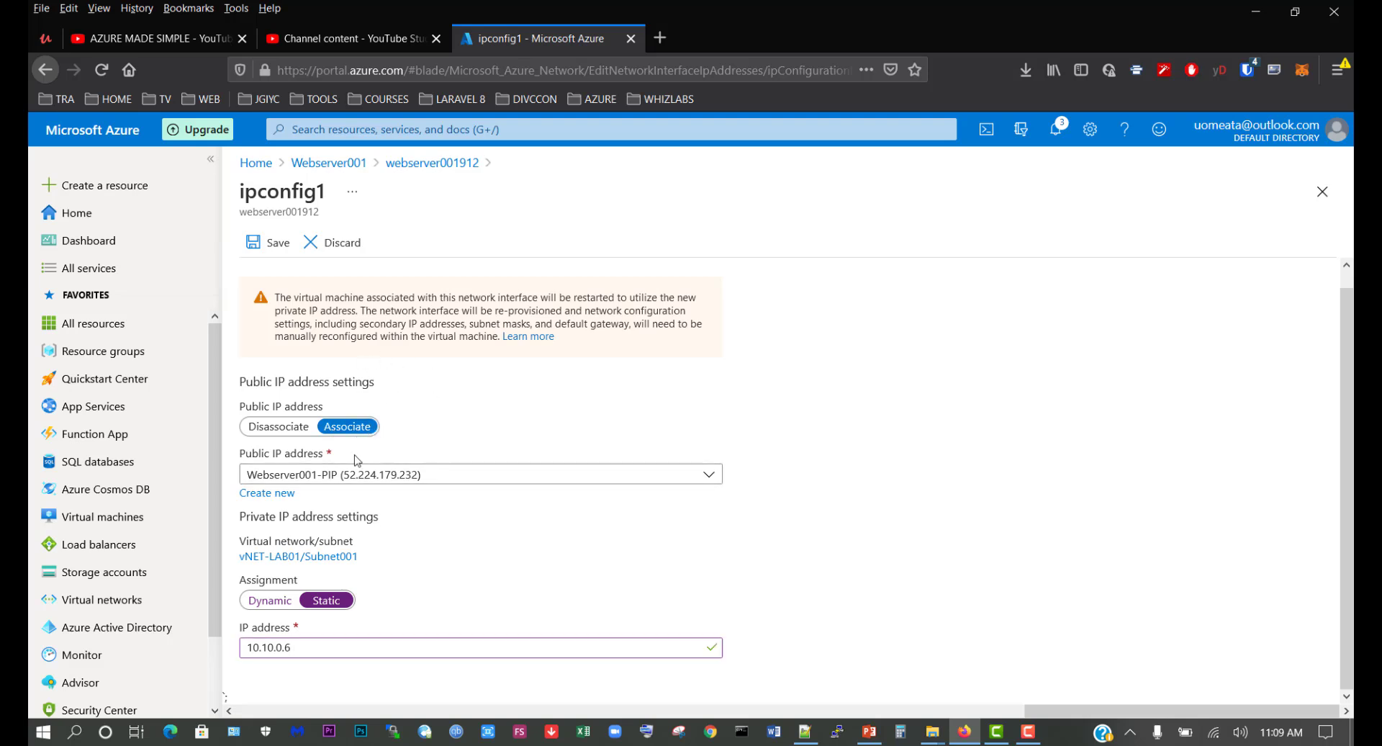
left_click(272, 493)
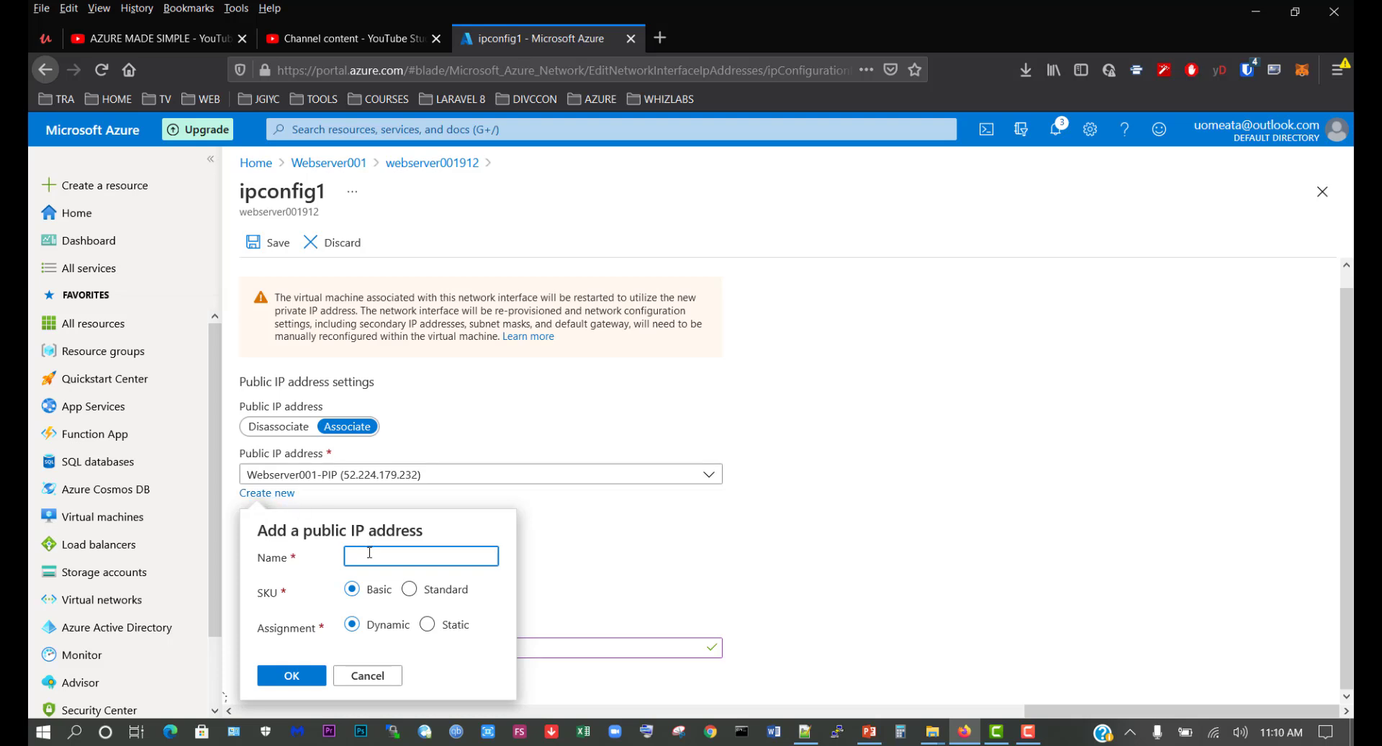
type("Webser")
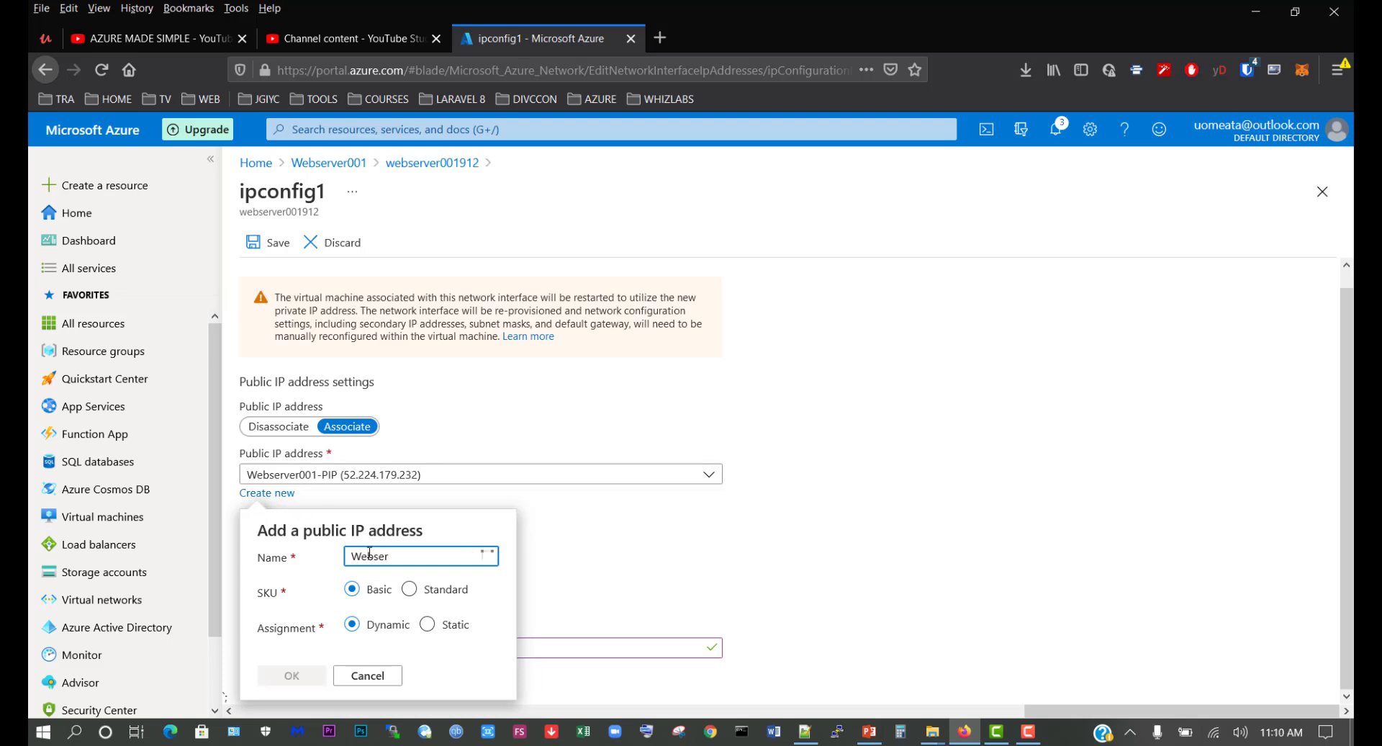
type("ver001-stat")
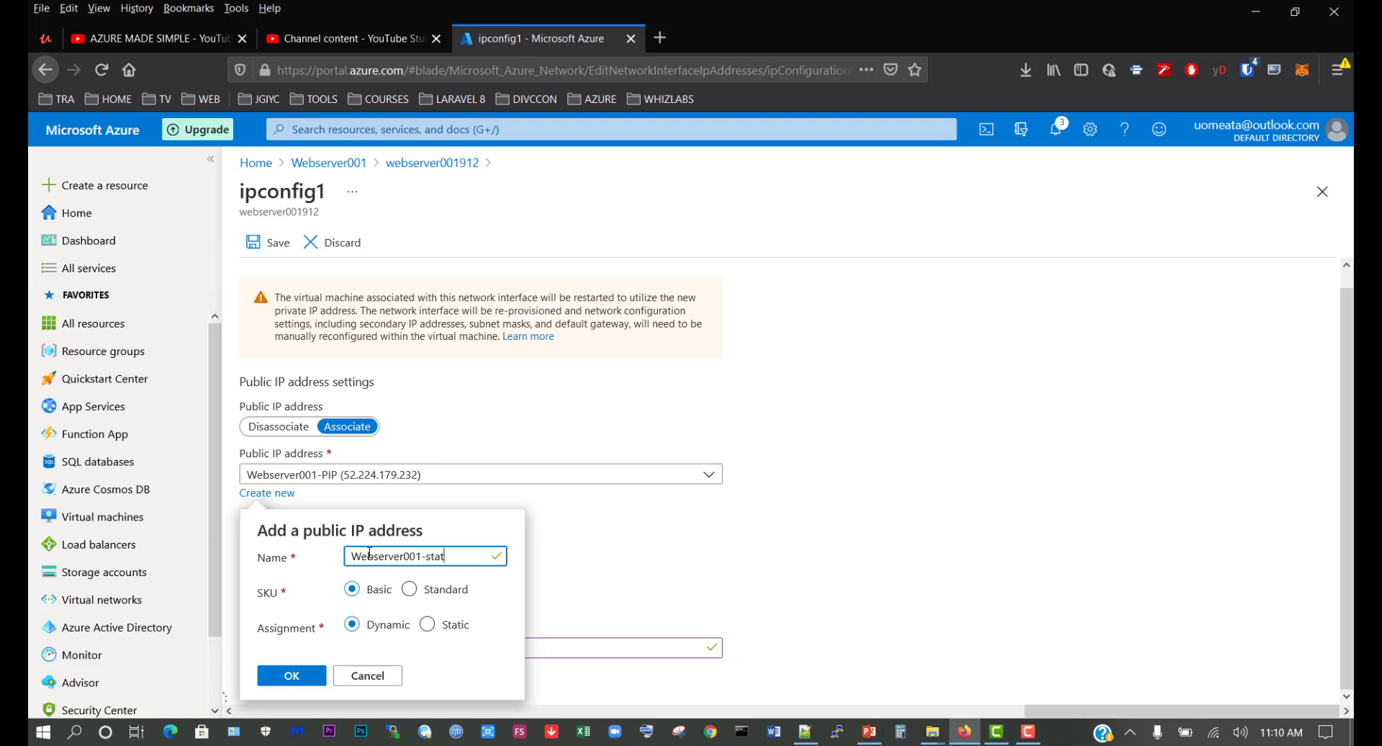
type("icPIP")
left_click(427, 624)
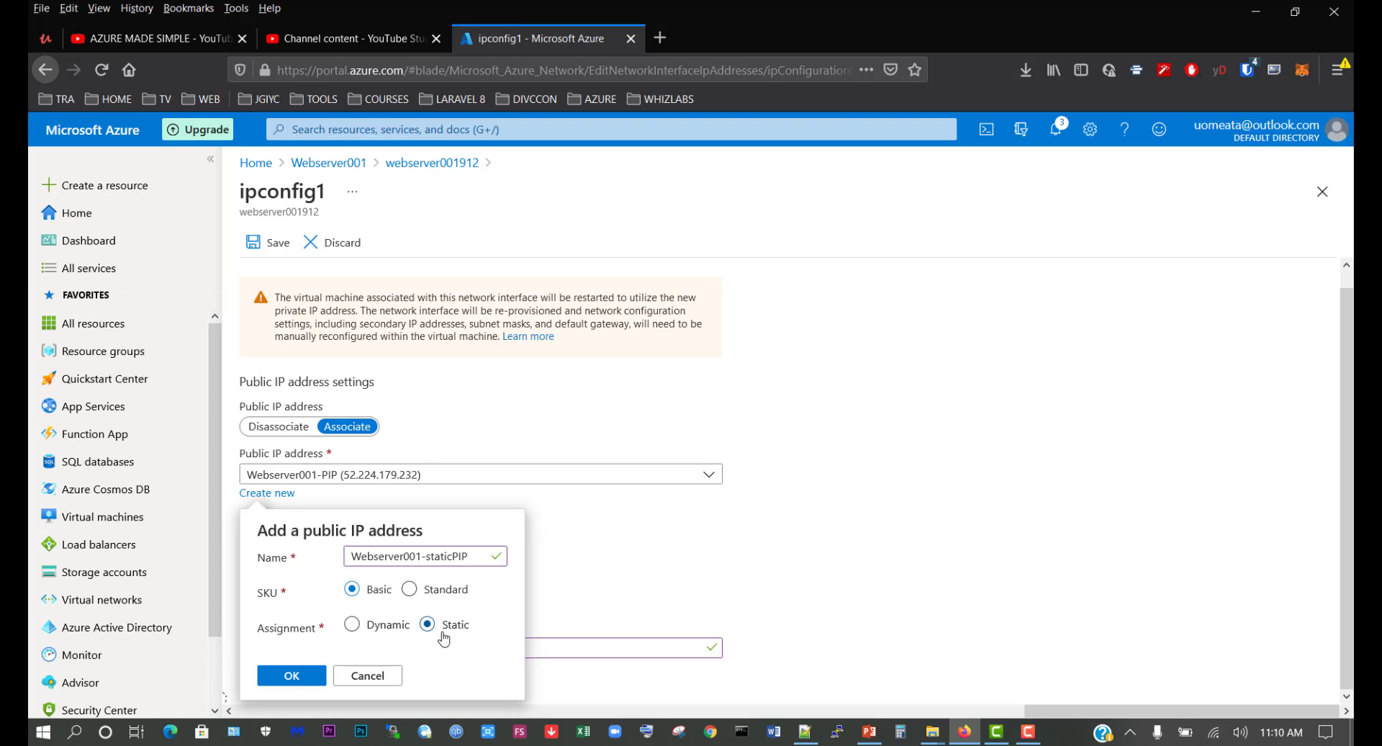
left_click(285, 677)
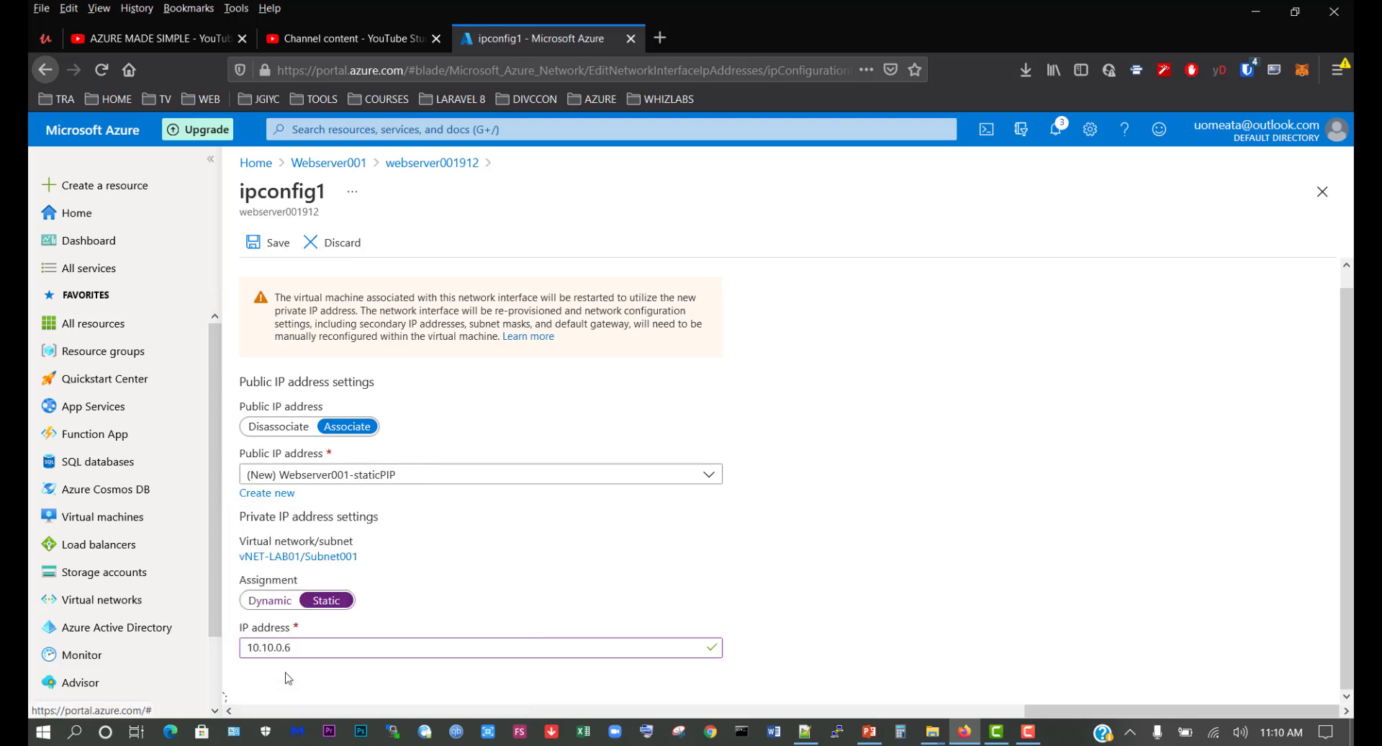
Step: Select Webserver001-staticPIP as the public IP address of ipconfig1 and save the configuration
left_click(388, 477)
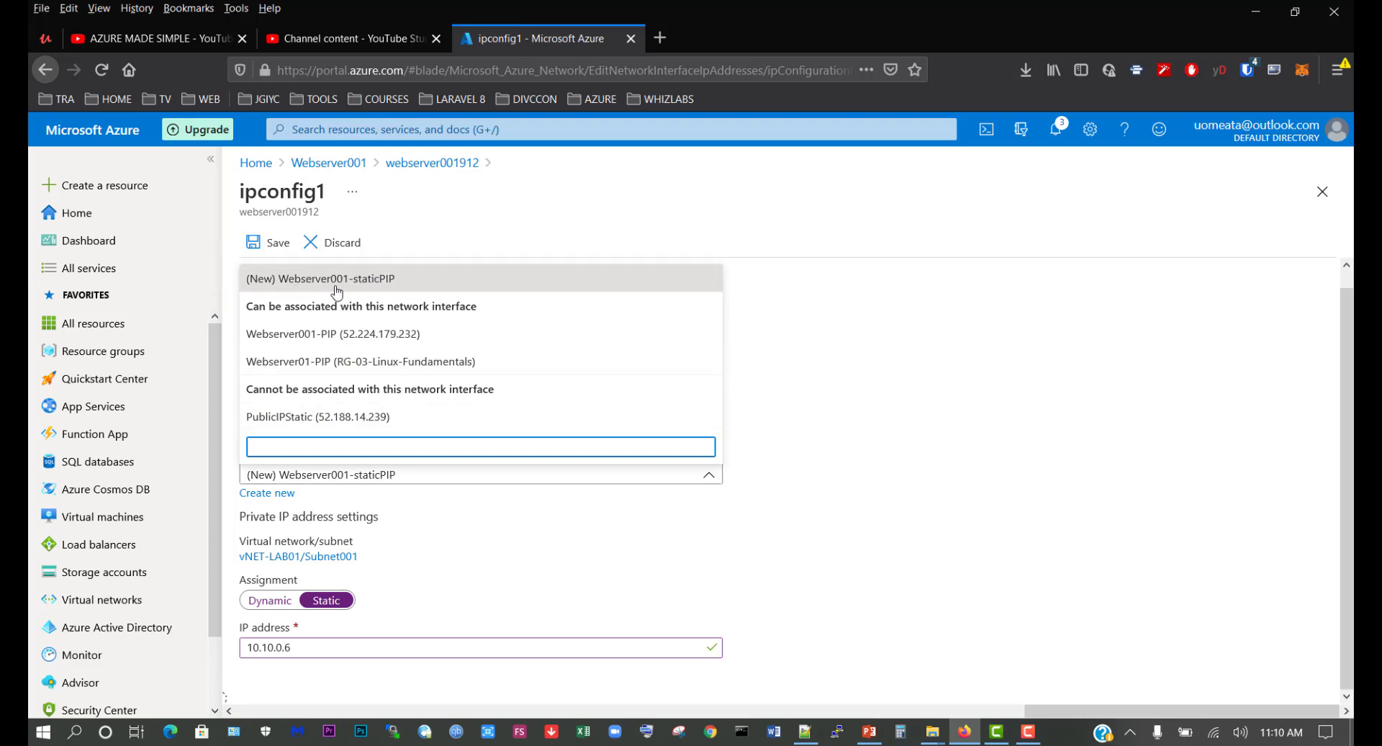
left_click(411, 283)
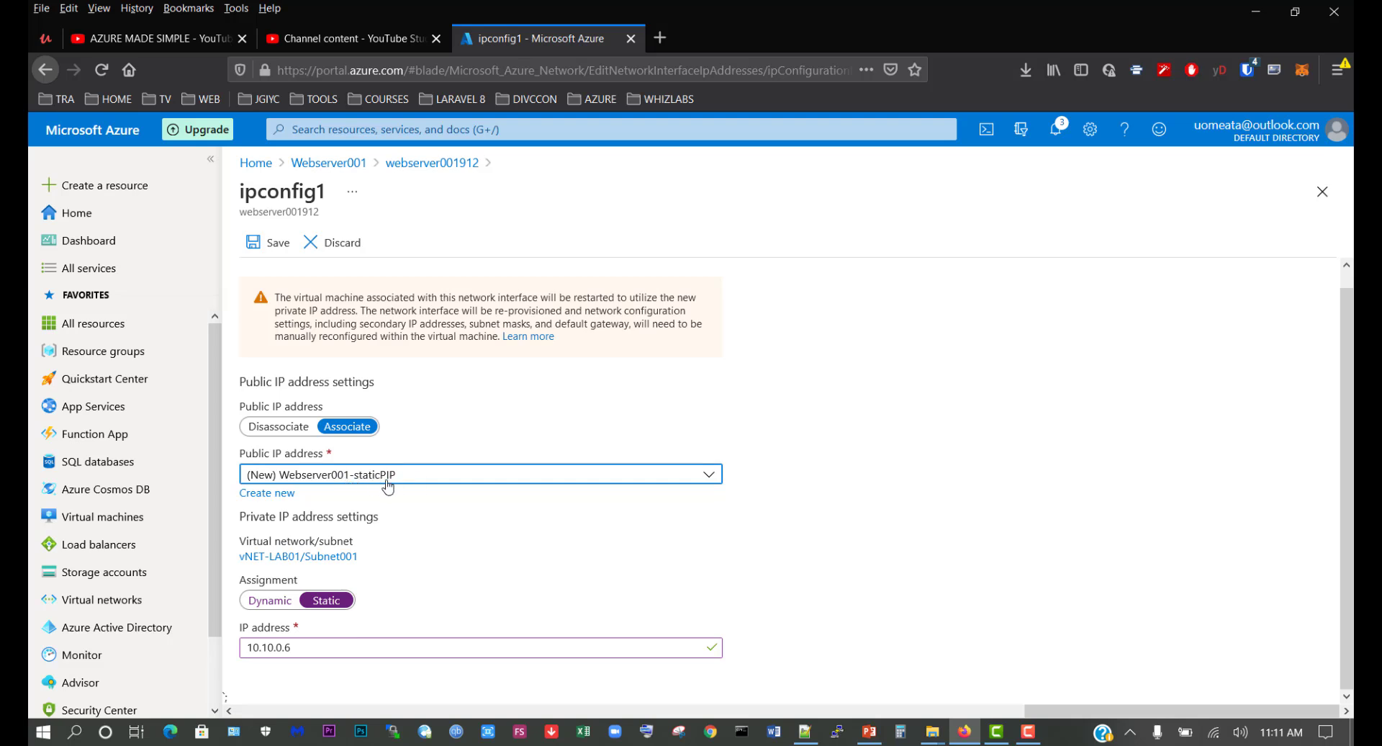
left_click(274, 249)
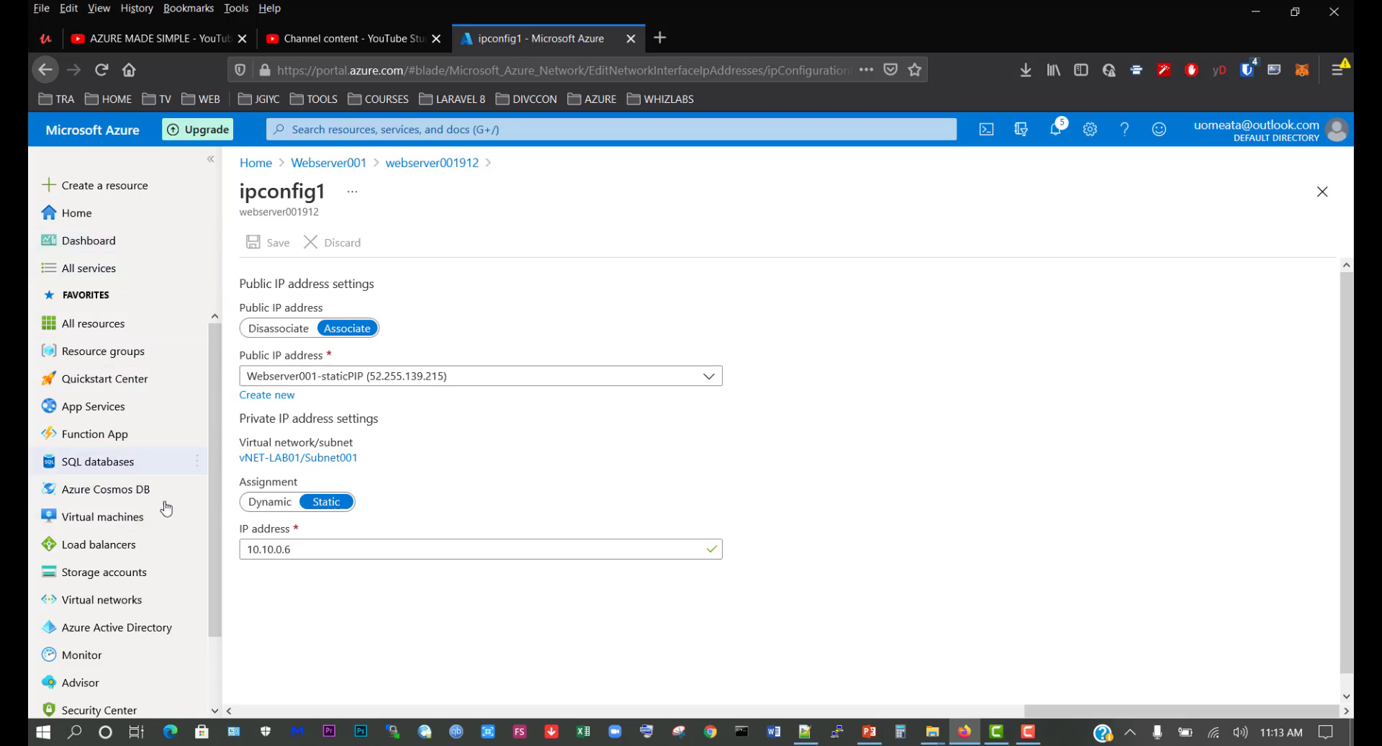
Step: Open Webserver001 from the virtual machines list and copy its public IP address
scroll(111, 569, "down", 1)
left_click(87, 442)
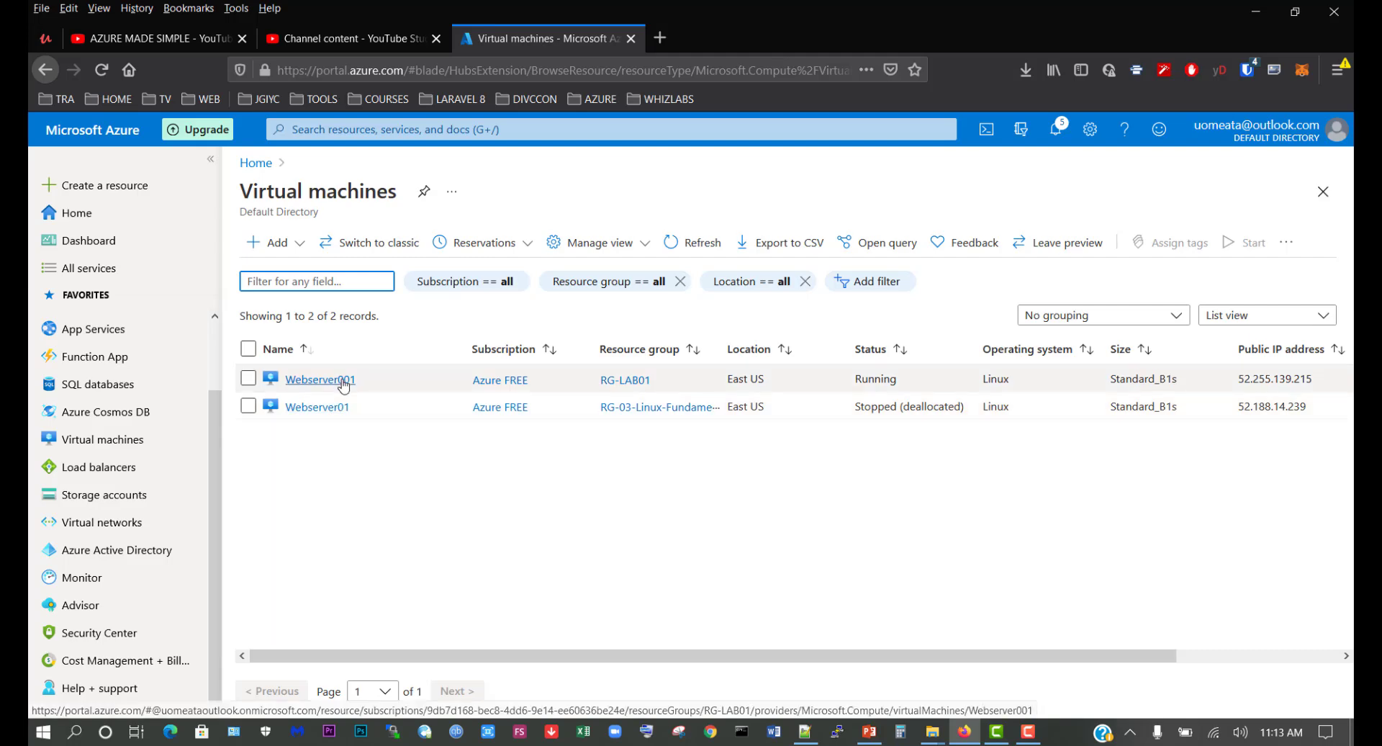
left_click(338, 380)
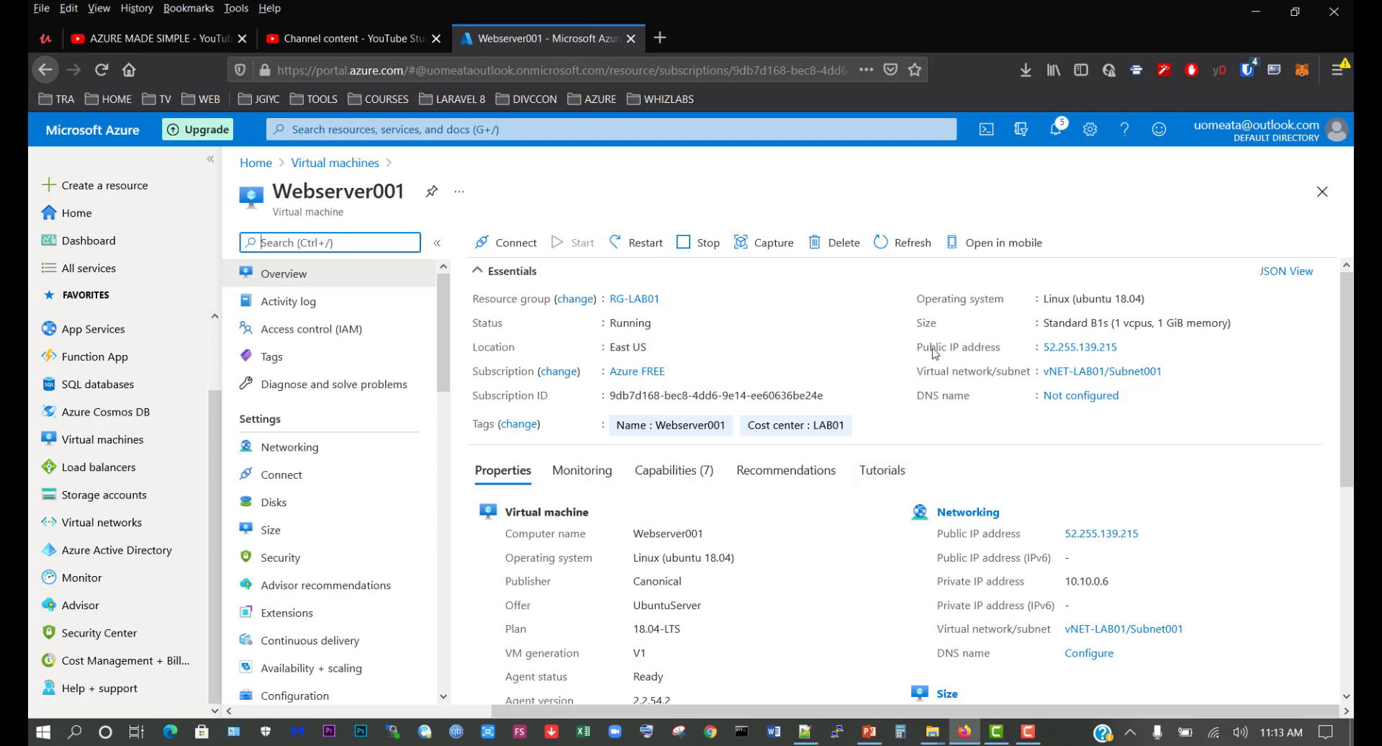
mouse_move(1062, 356)
left_click(1128, 347)
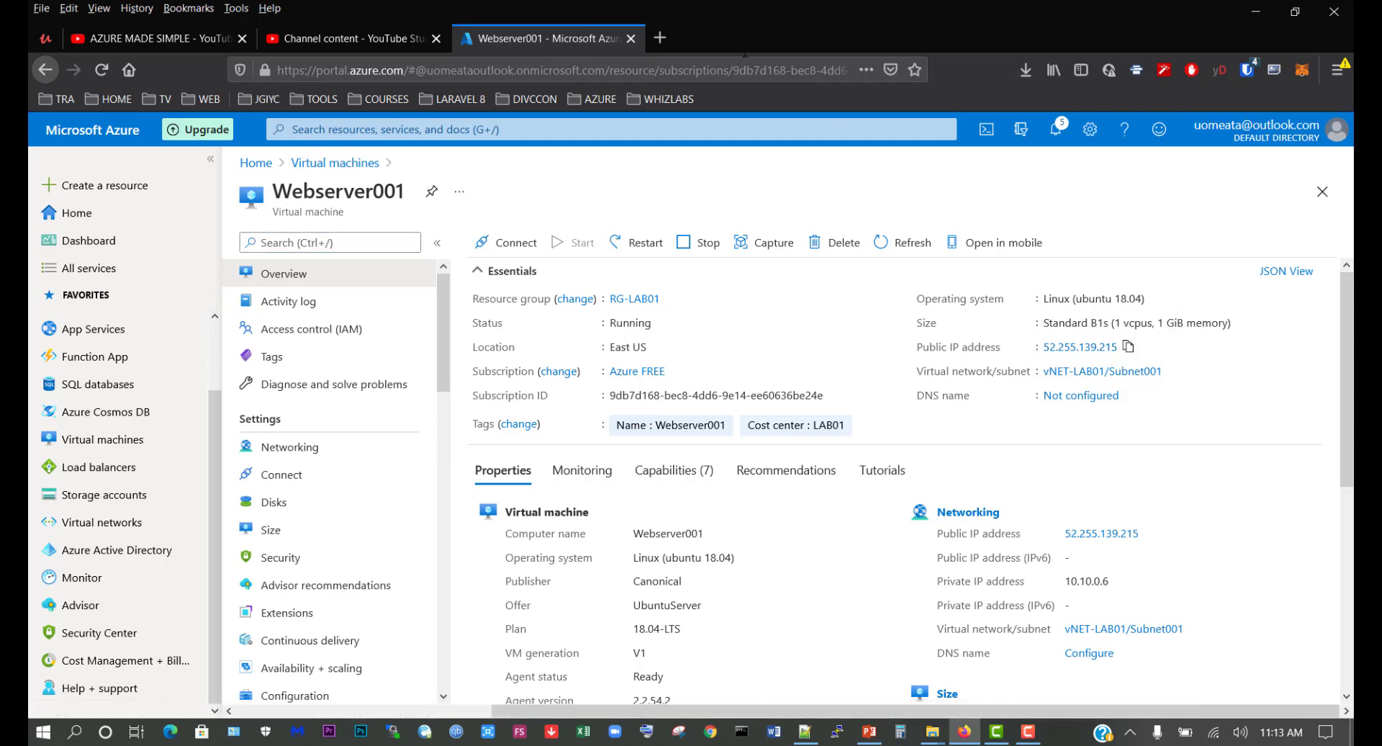
Step: Paste the copied public IP address into the web search box of a new browser tab, without running the search
left_click(660, 36)
left_click(524, 181)
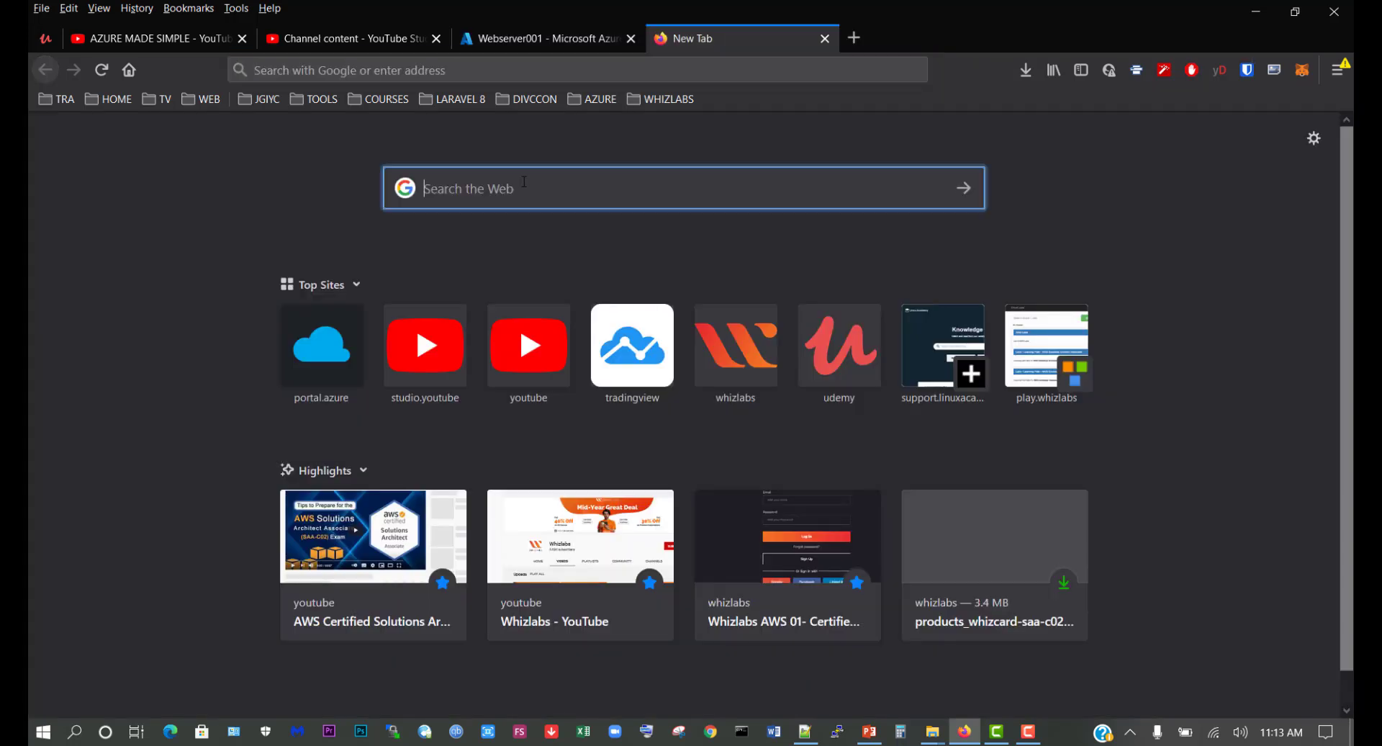
key("ctrl+v")
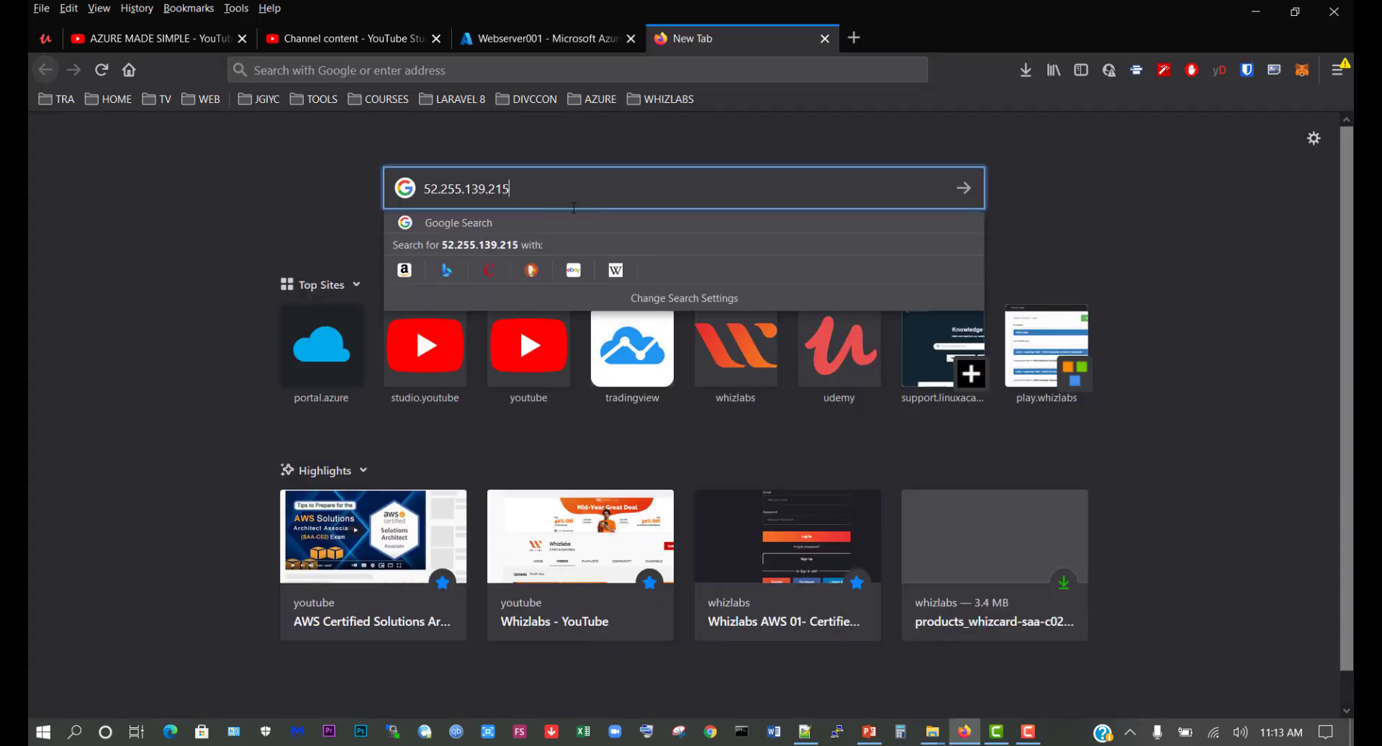
left_click(586, 164)
Step: Go back to the Webserver001 overview and check the private IP address under Networking
left_click(551, 36)
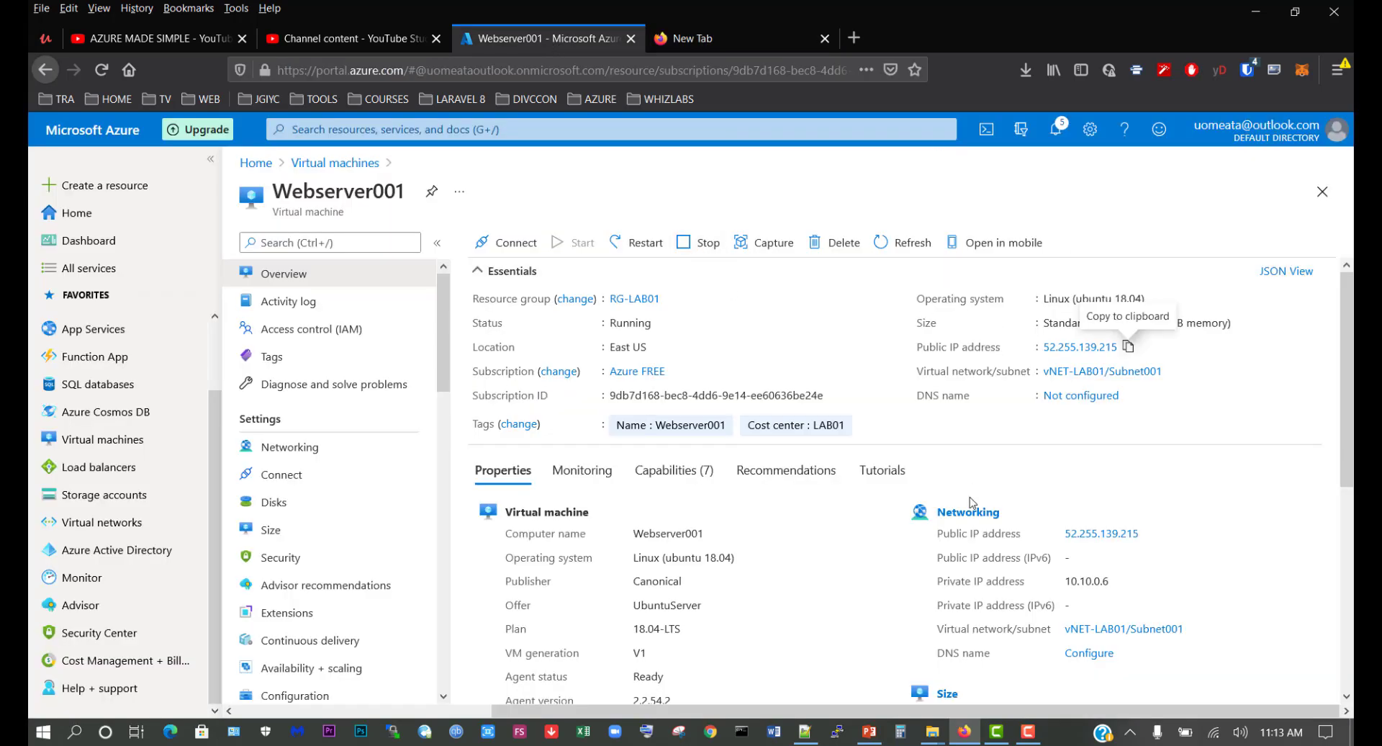
left_click_drag(1067, 584, 1117, 590)
left_click(1115, 589)
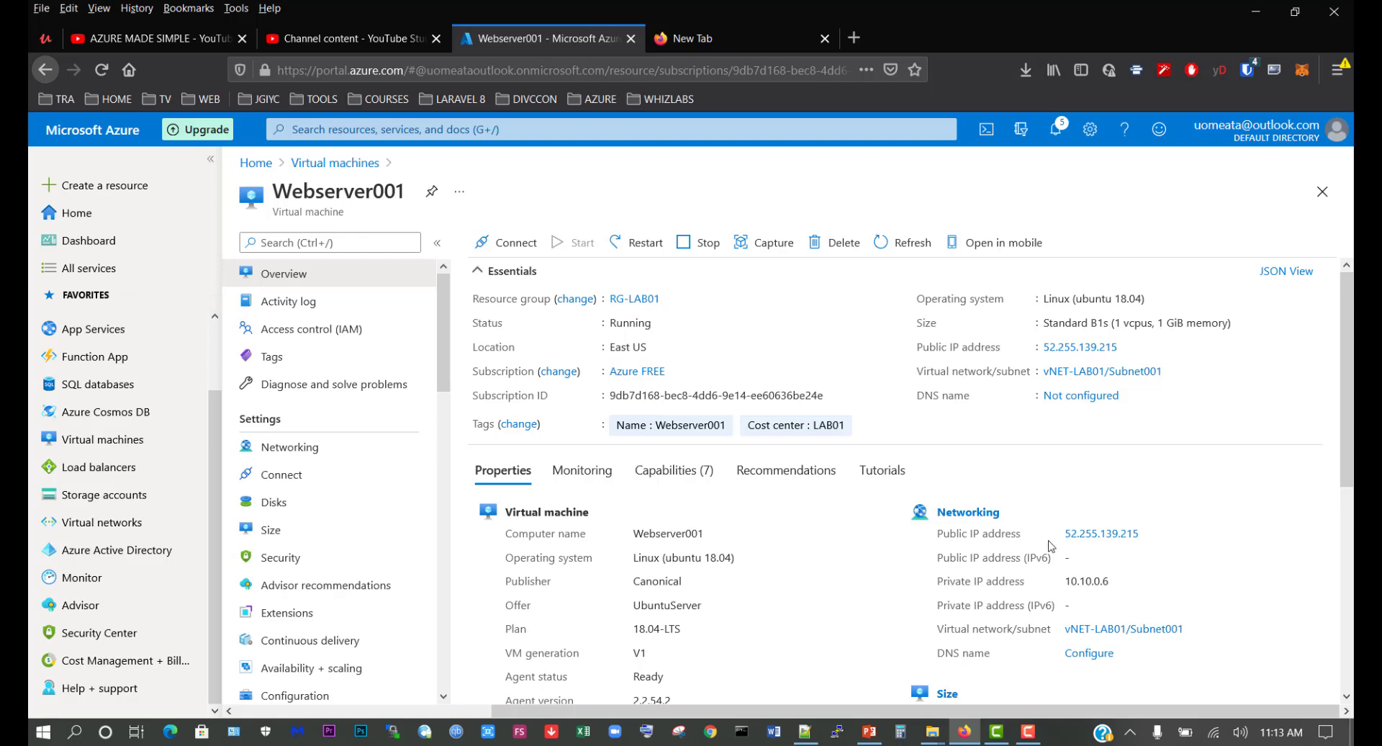
Step: Stop Webserver001, start it again and refresh its overview
left_click(697, 252)
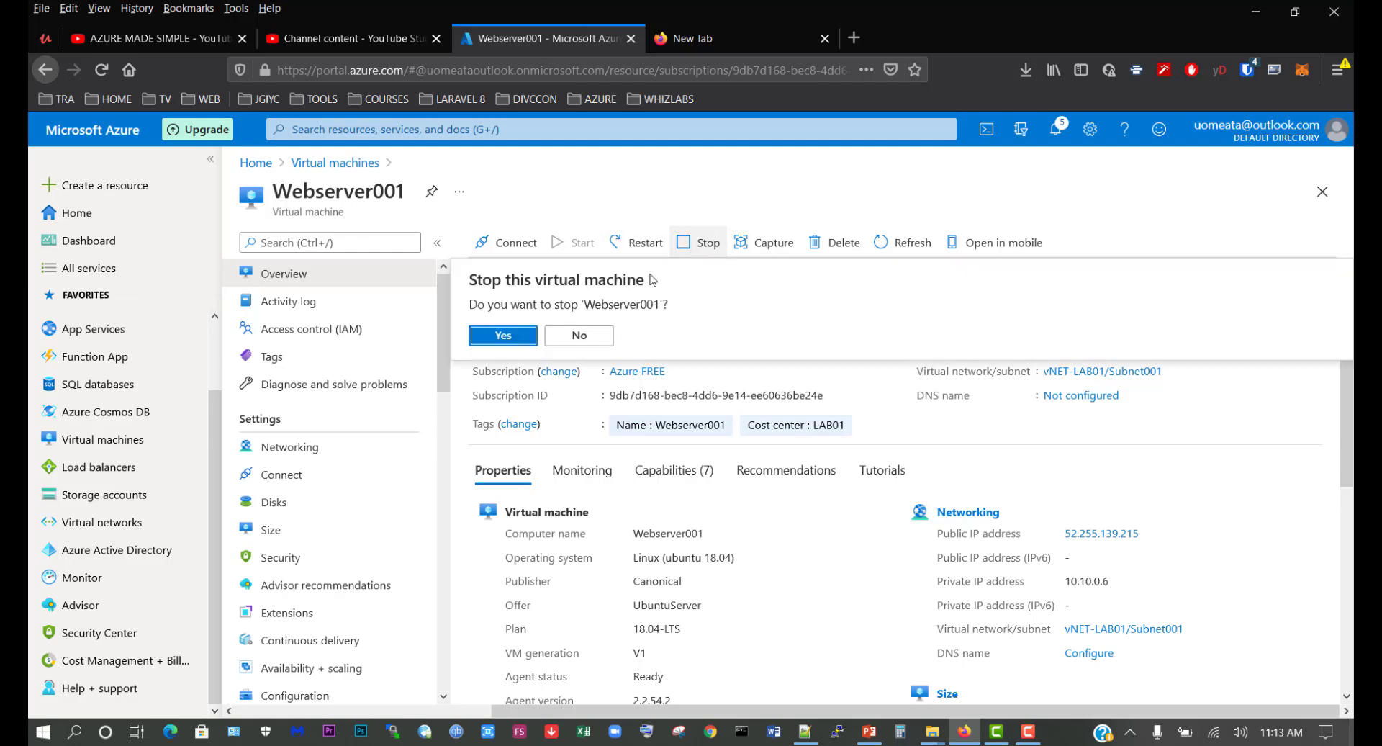
left_click(498, 337)
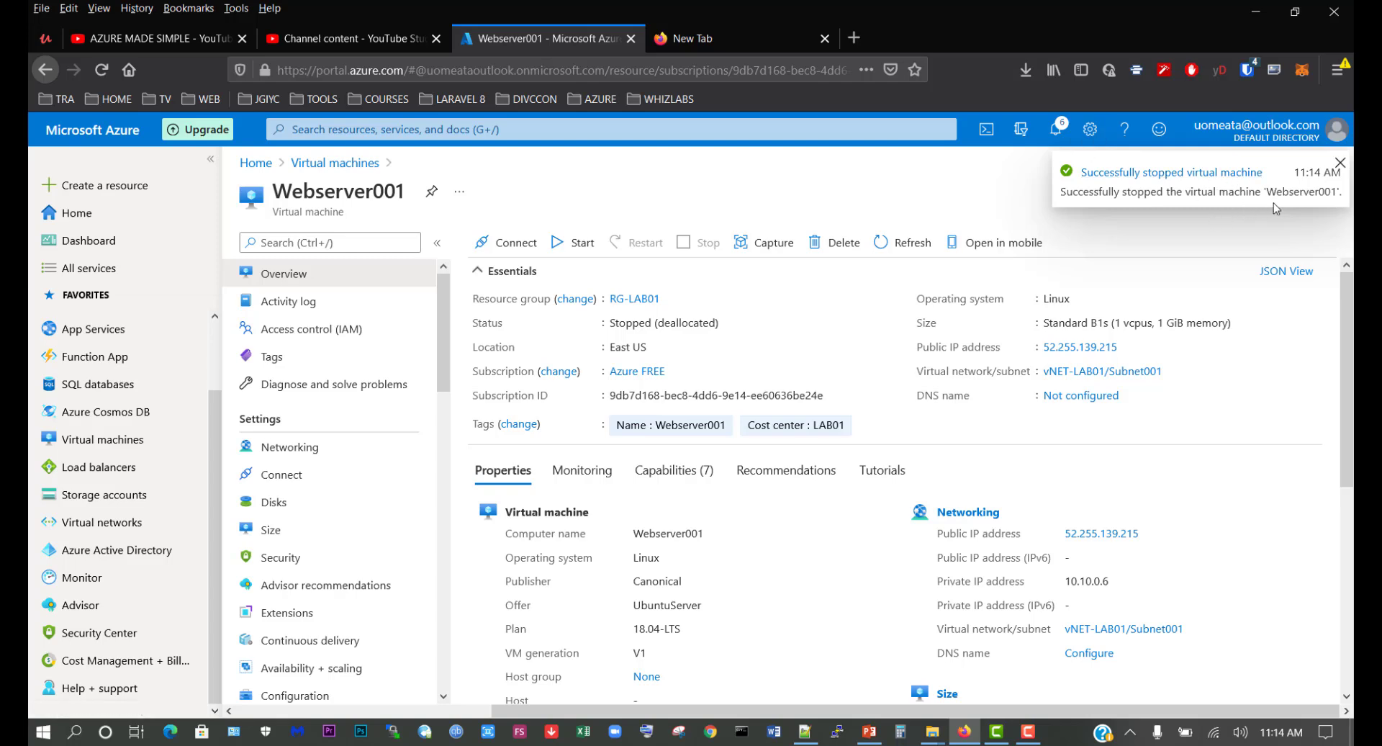
left_click(576, 245)
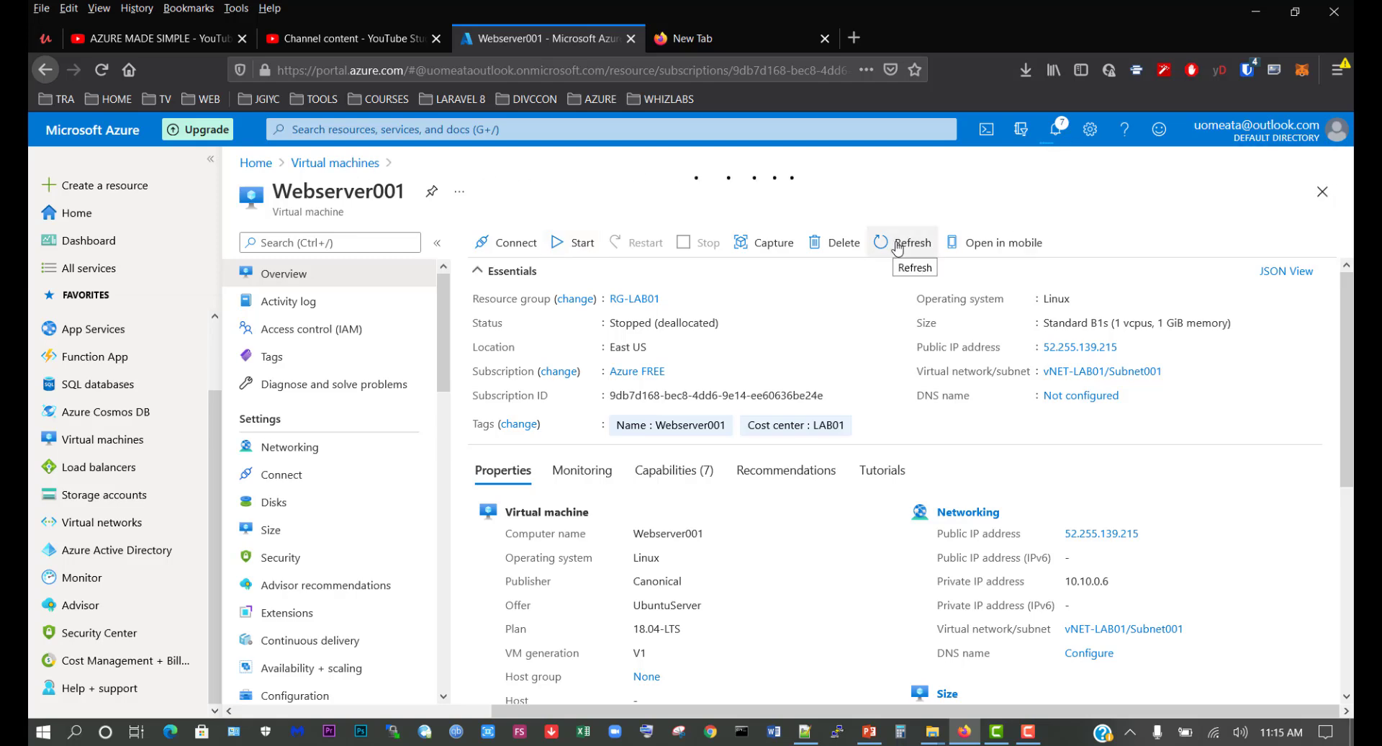
left_click(898, 245)
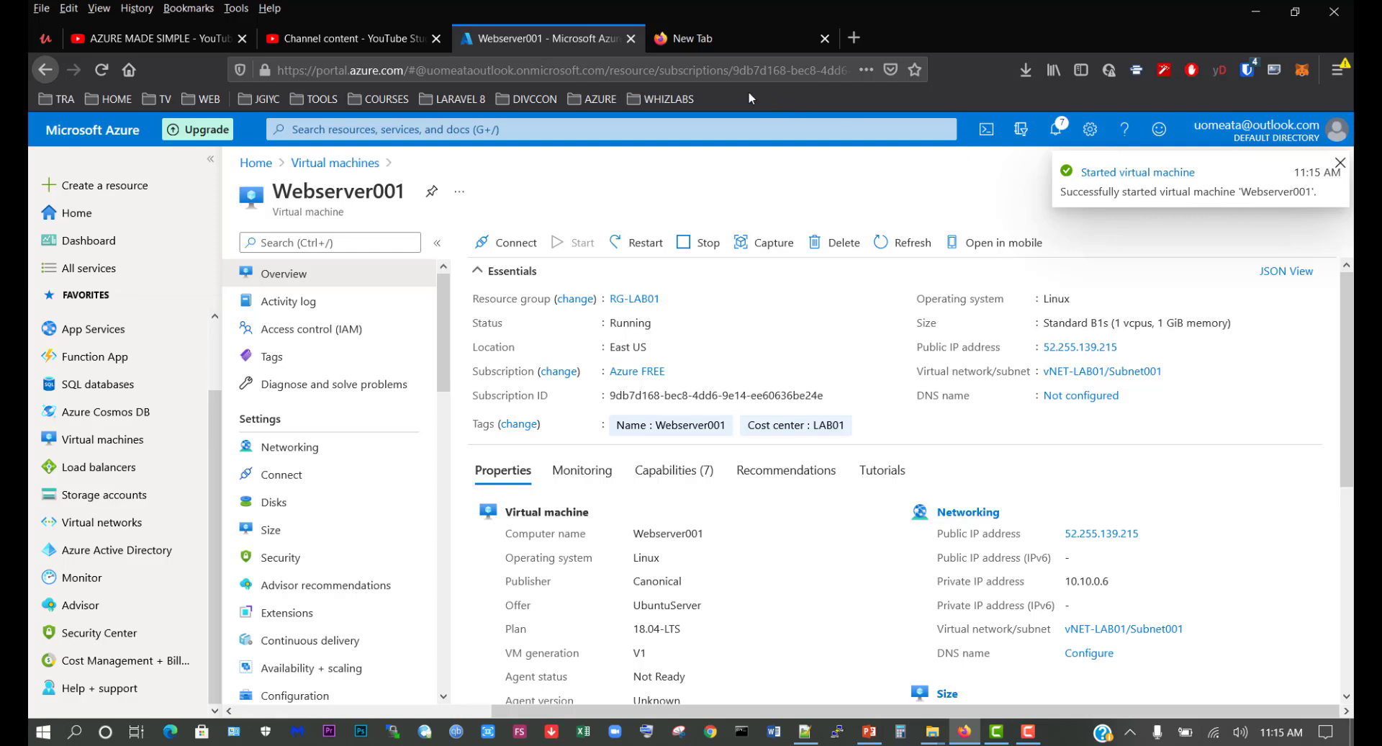
Step: Compare Webserver001's public IP address with the one noted in the new tab, and recheck its private IP address
left_click(710, 39)
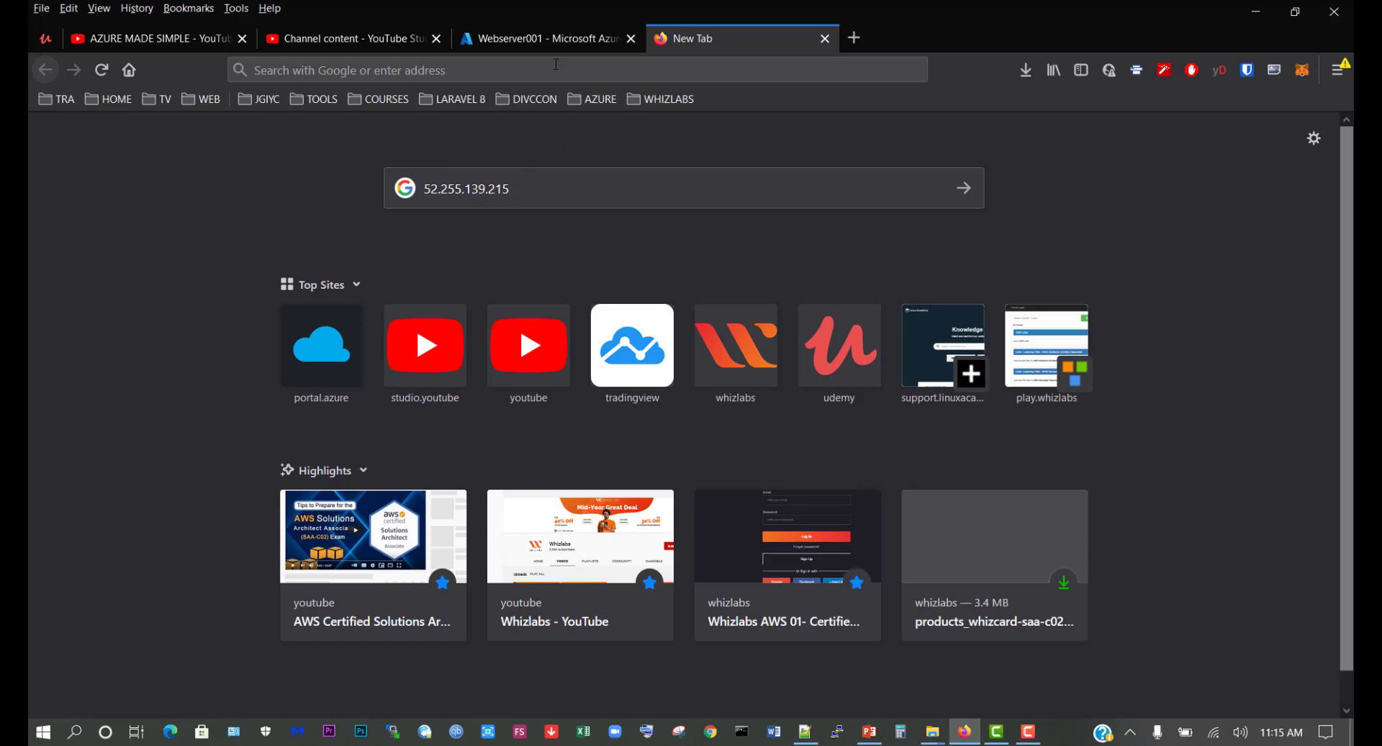
left_click(547, 36)
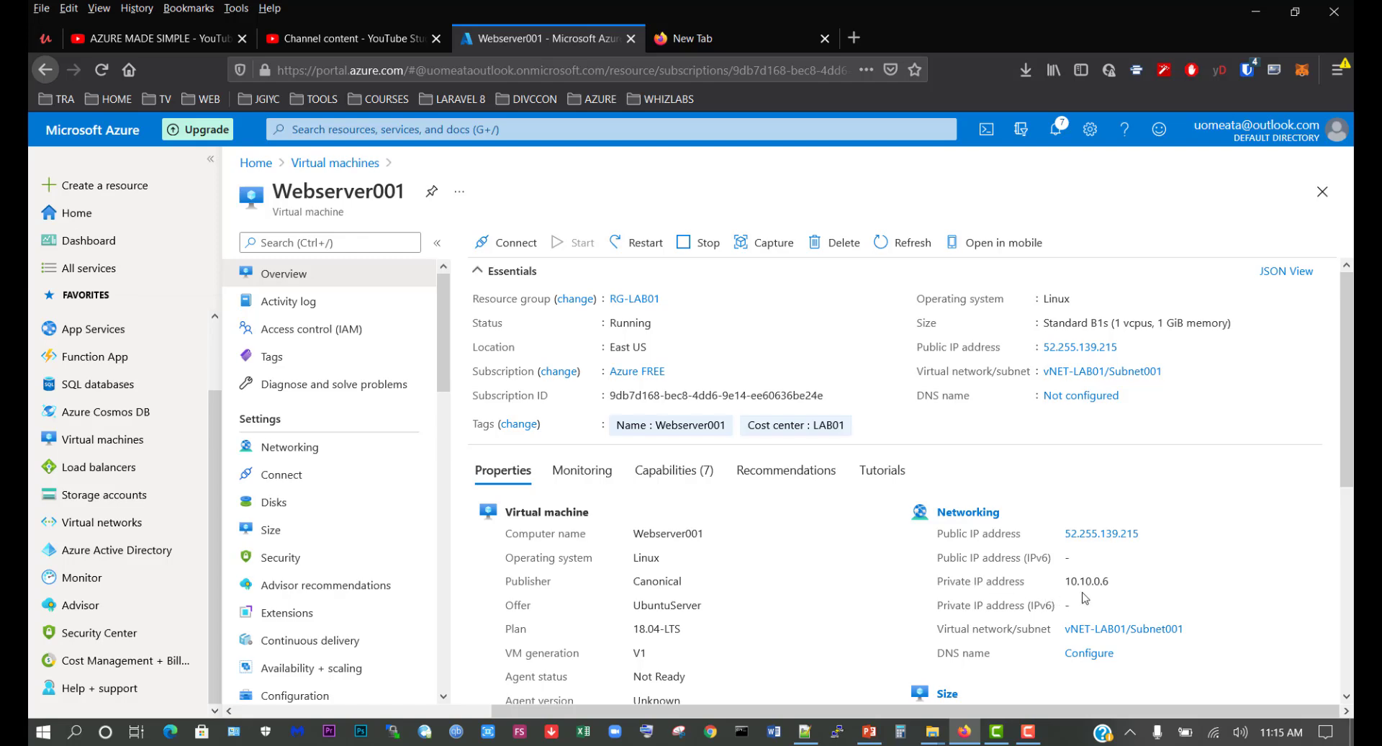
left_click_drag(1064, 582, 1154, 587)
left_click(1157, 587)
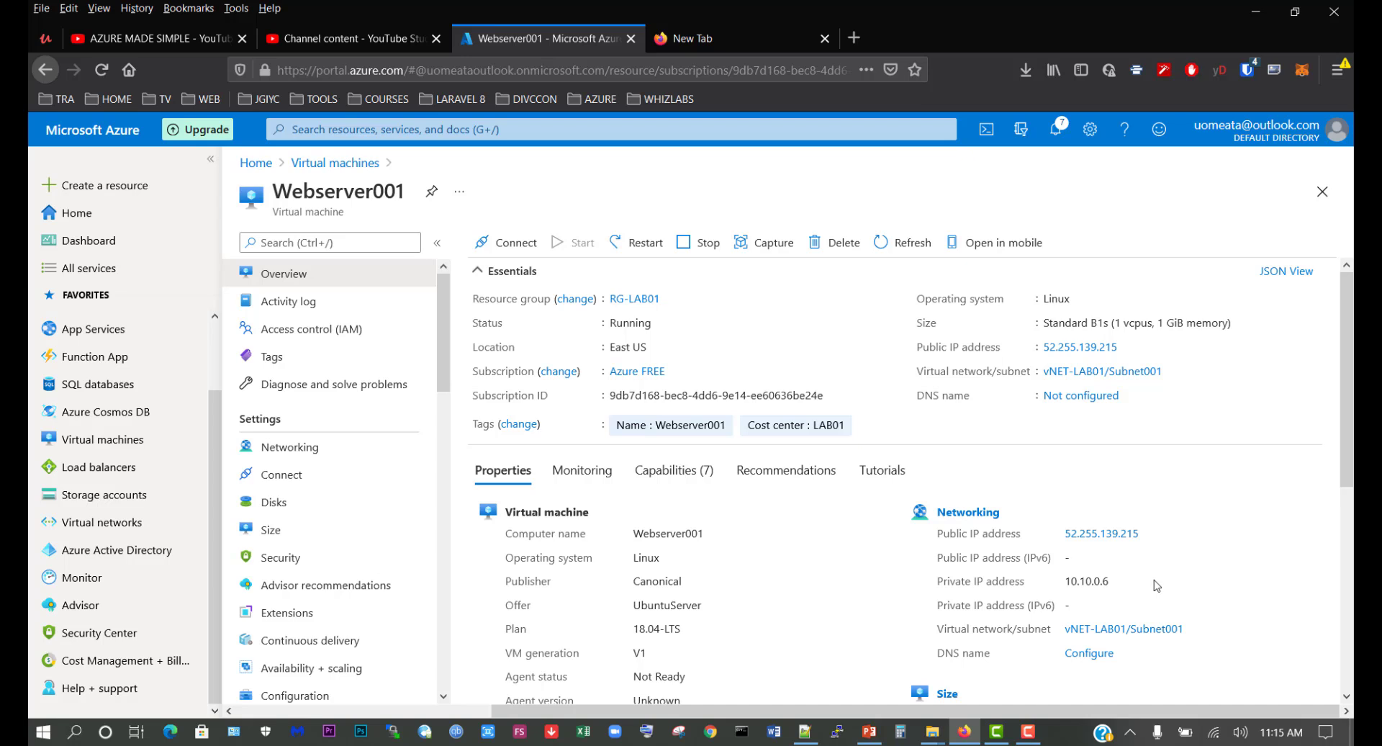